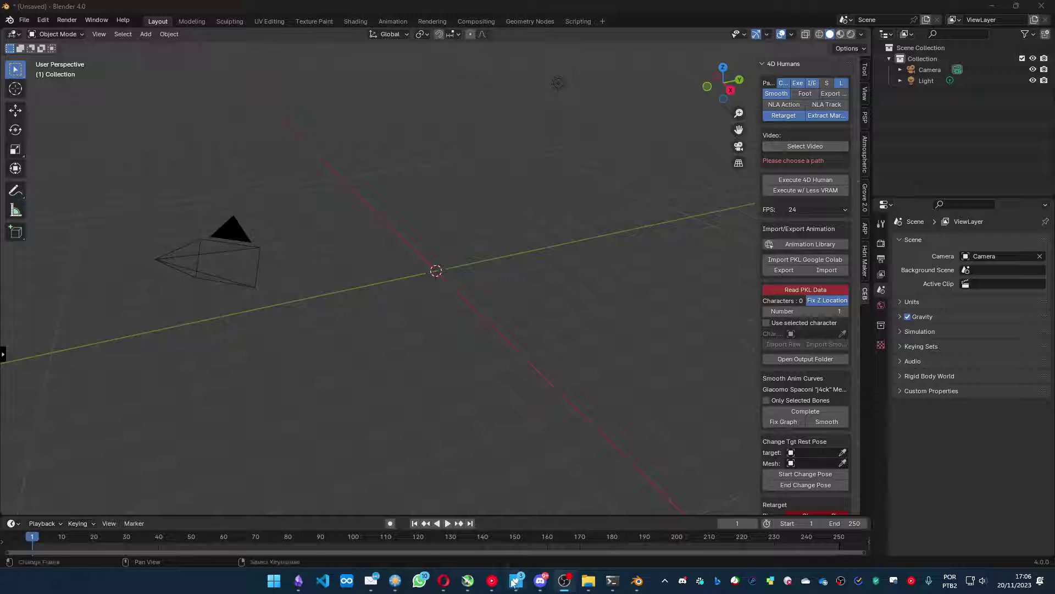
# Play a_lady_damage_30fps_0261-0533.mp4 from the monocular mocap folder in FreeCommander
pyautogui.click(396, 580)
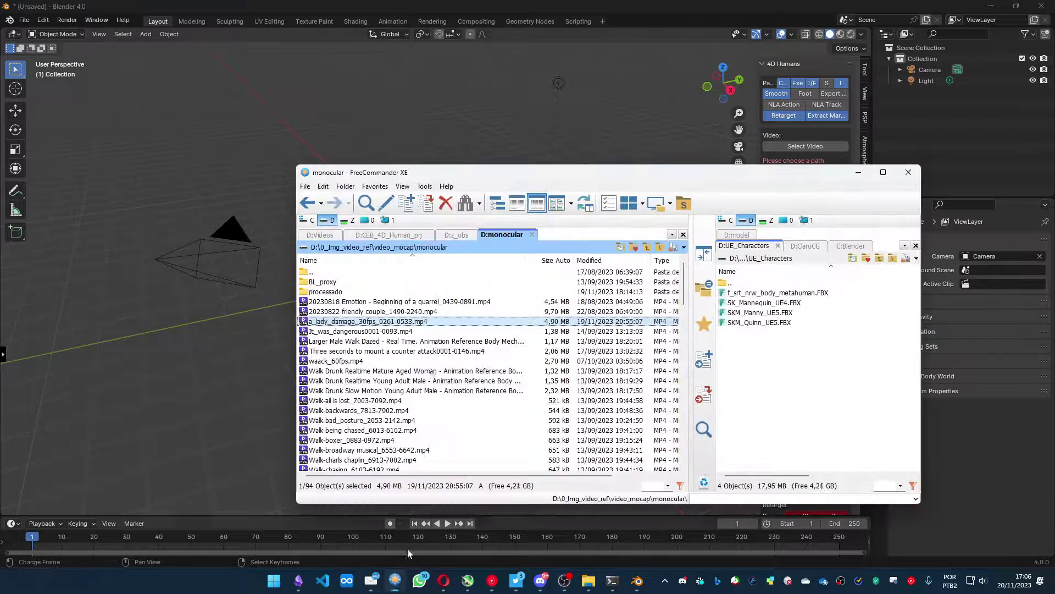
pyautogui.doubleClick(377, 324)
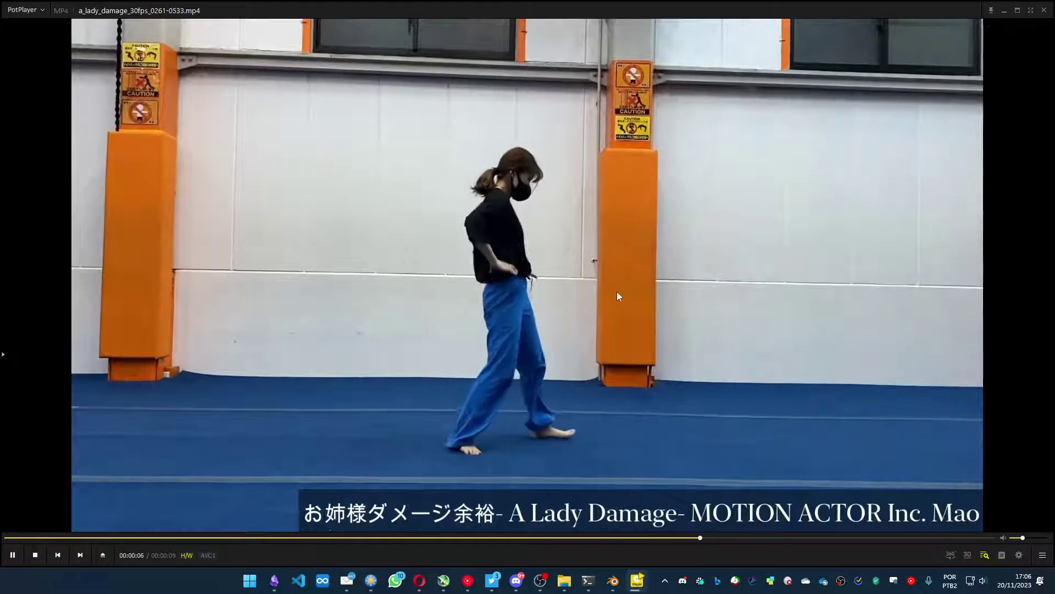
# Close PotPlayer once the a_lady_damage clip has finished previewing
pyautogui.click(1044, 9)
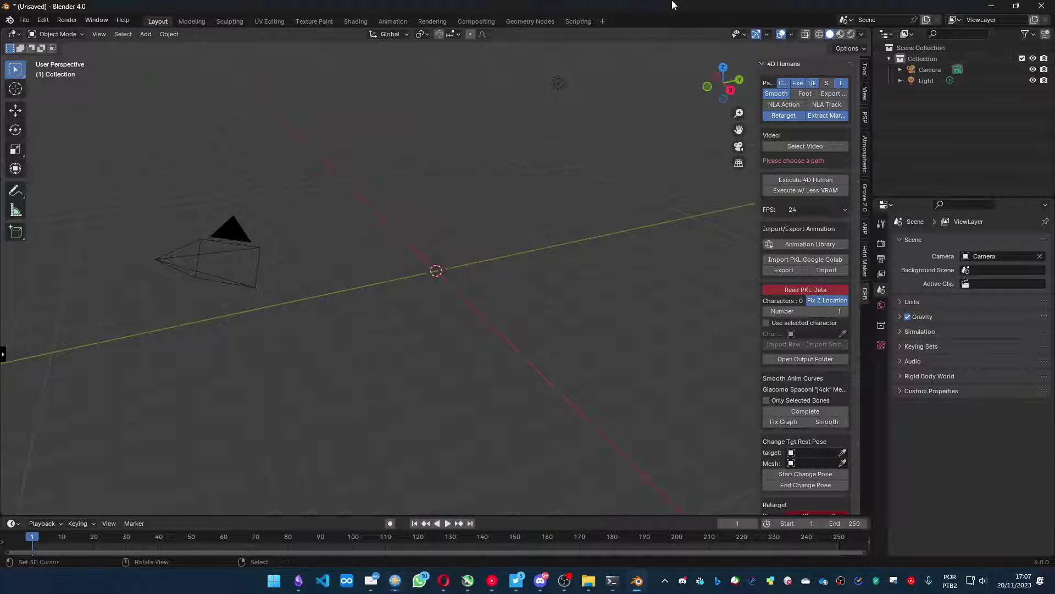
# Set the 4D Humans video to D:\0_Img_video_ref\video_mocap\monocular\a_lady_damage_30fps_0261-0533.mp4
pyautogui.click(746, 113)
pyautogui.click(795, 146)
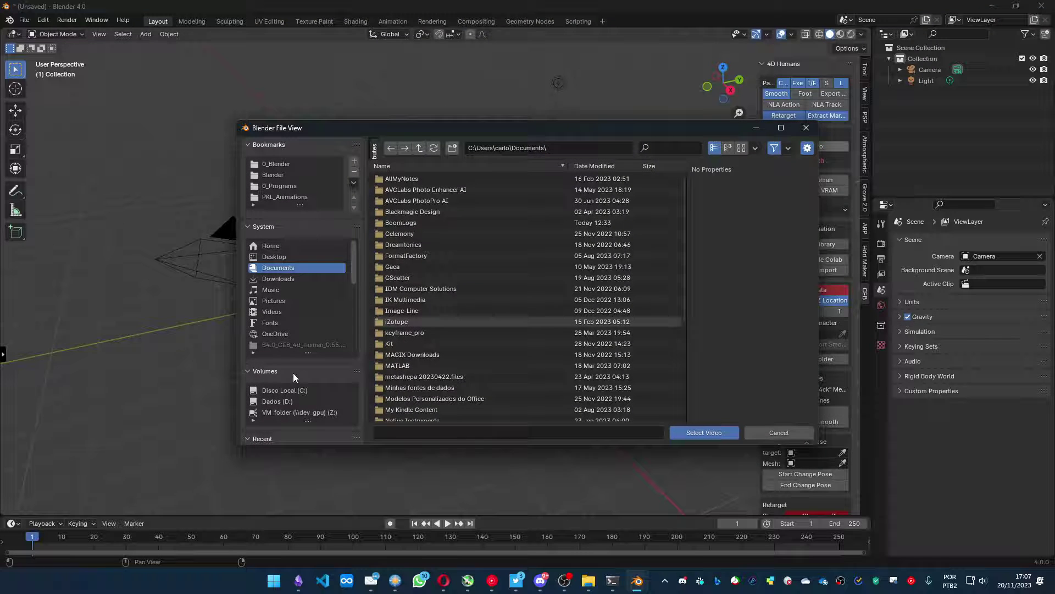
pyautogui.click(285, 401)
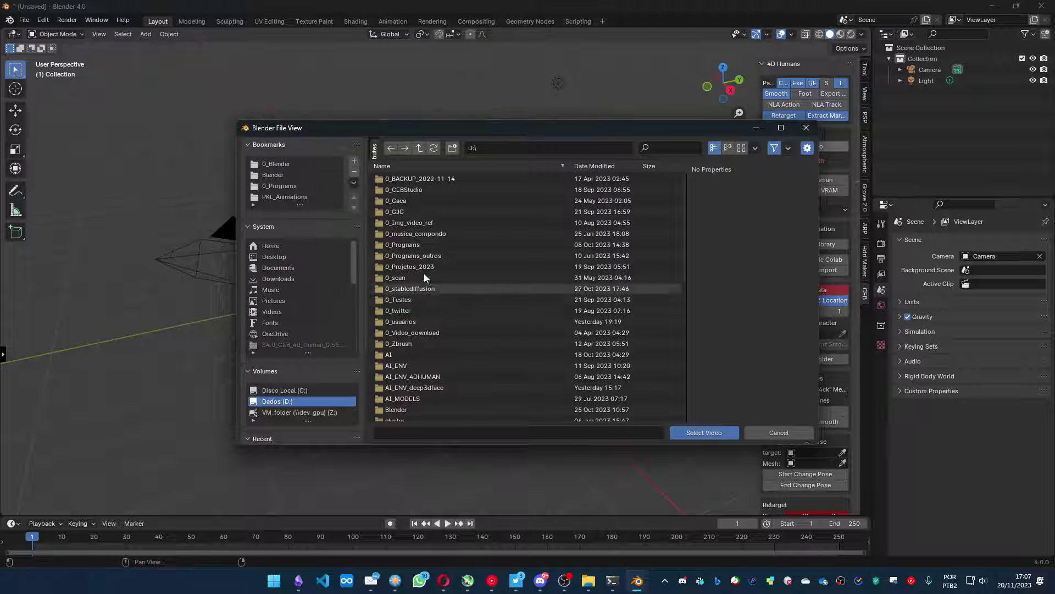
pyautogui.doubleClick(417, 223)
pyautogui.doubleClick(408, 189)
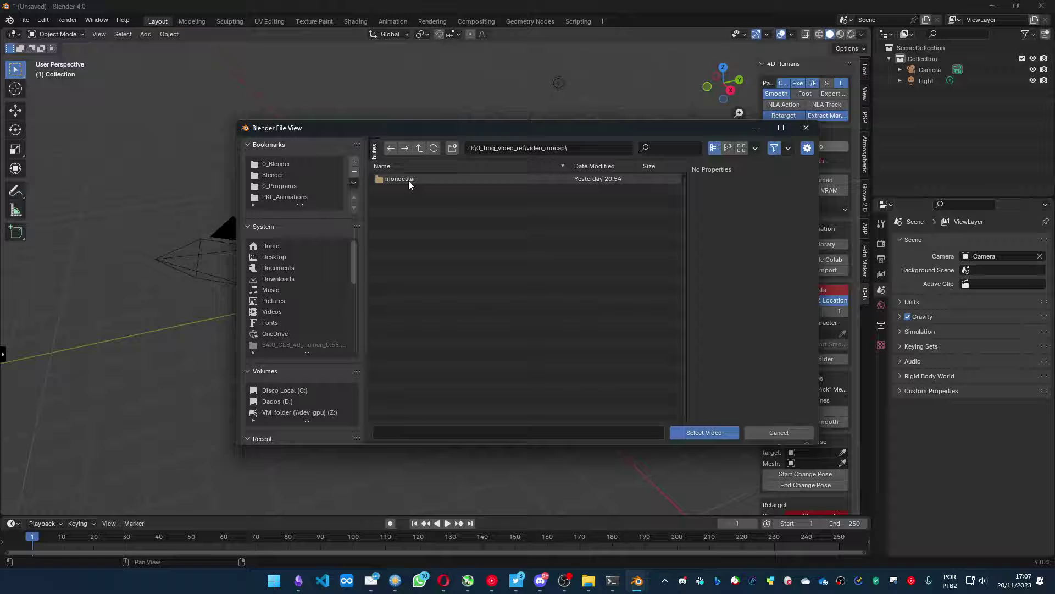
pyautogui.doubleClick(407, 179)
pyautogui.doubleClick(408, 224)
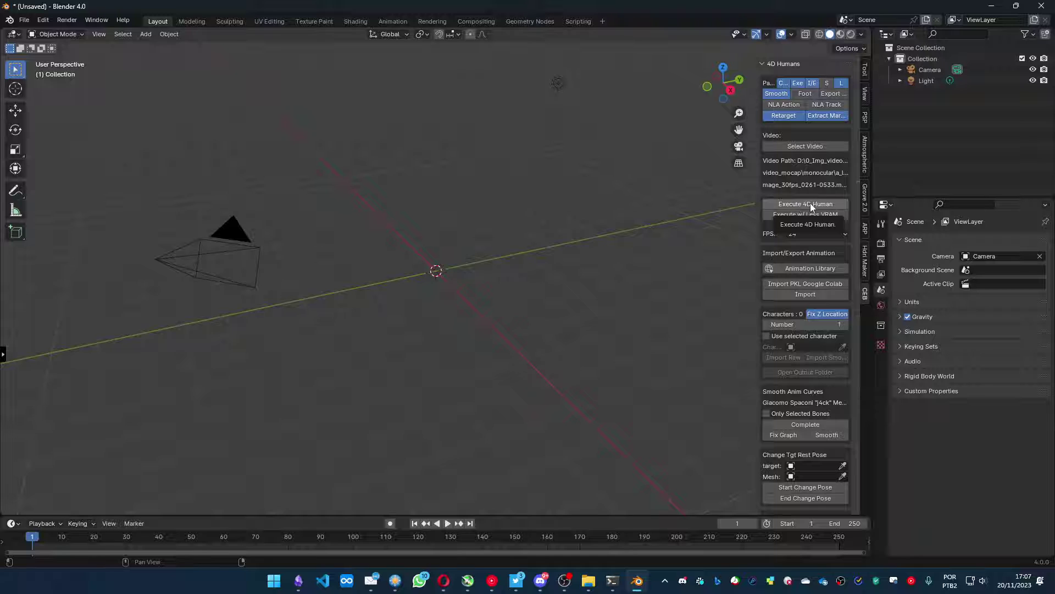
# Execute 4D Human and run the track.py command in the terminal over all 273 frames
pyautogui.click(810, 202)
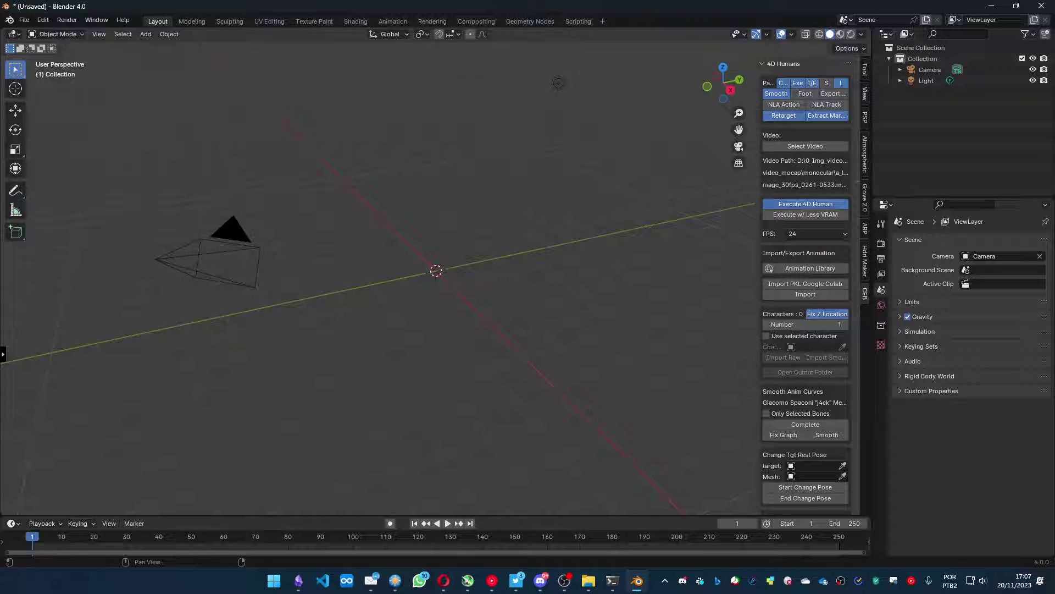
pyautogui.click(611, 586)
pyautogui.moveTo(502, 100); pyautogui.dragTo(453, 162)
pyautogui.press('Return')
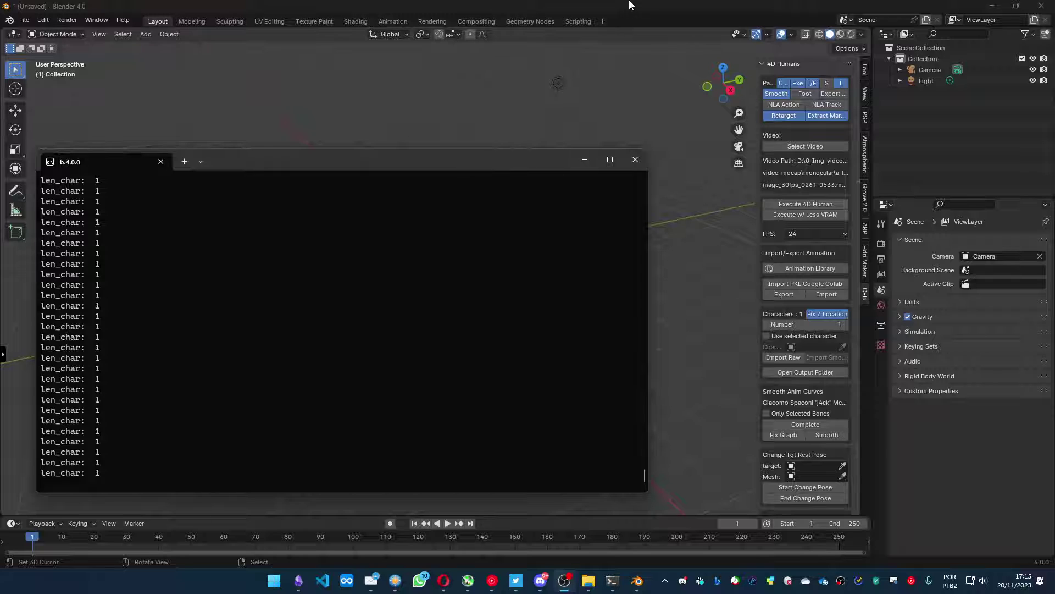
# Import the raw tracked character Amt_C01 and play back its motion
pyautogui.click(585, 160)
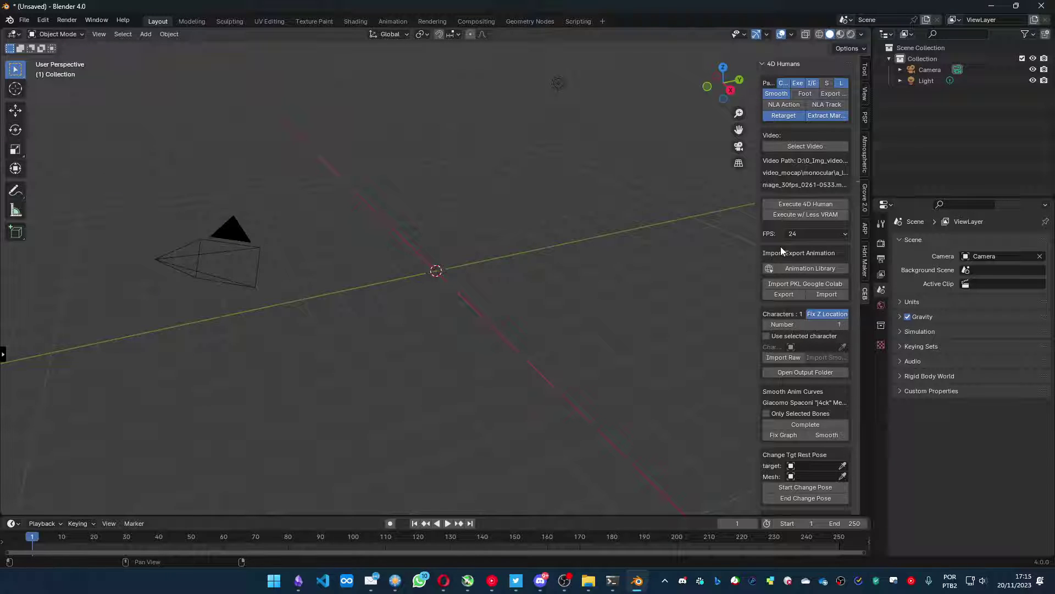
pyautogui.click(786, 359)
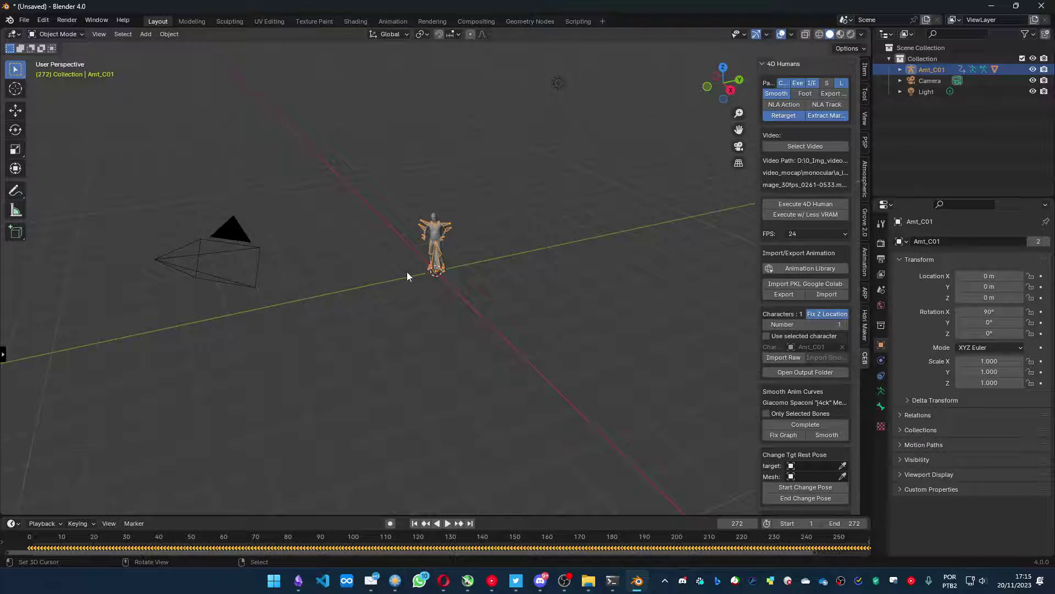
pyautogui.scroll(6, 418, 258)
pyautogui.moveTo(430, 238); pyautogui.dragTo(524, 237, button='middle')
pyautogui.press('space')
pyautogui.press('space')
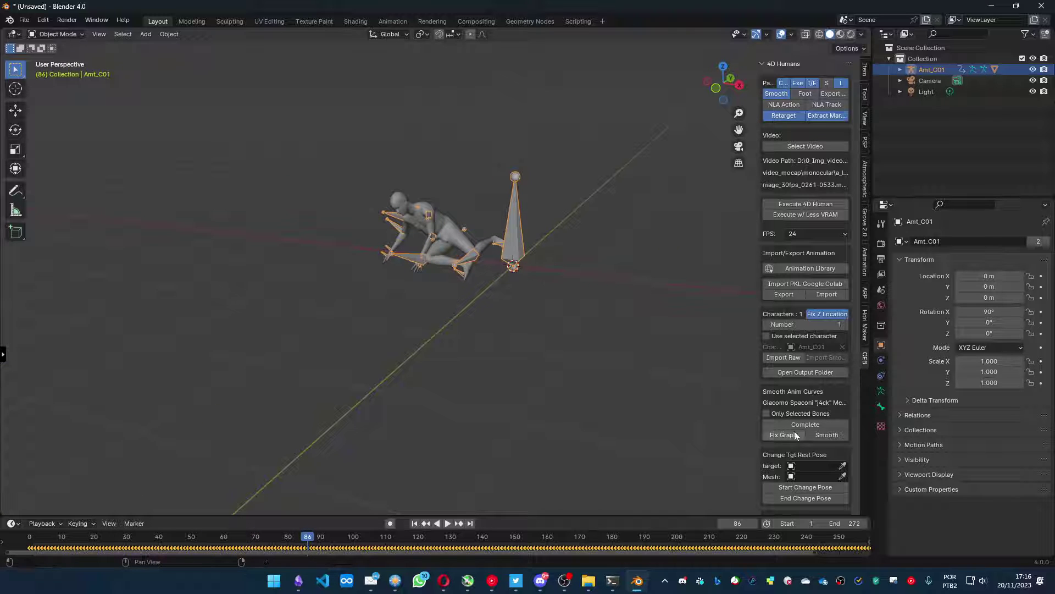
# Apply Complete curve smoothing to Amt_C01 and replay the smoothed animation from frame one
pyautogui.click(798, 424)
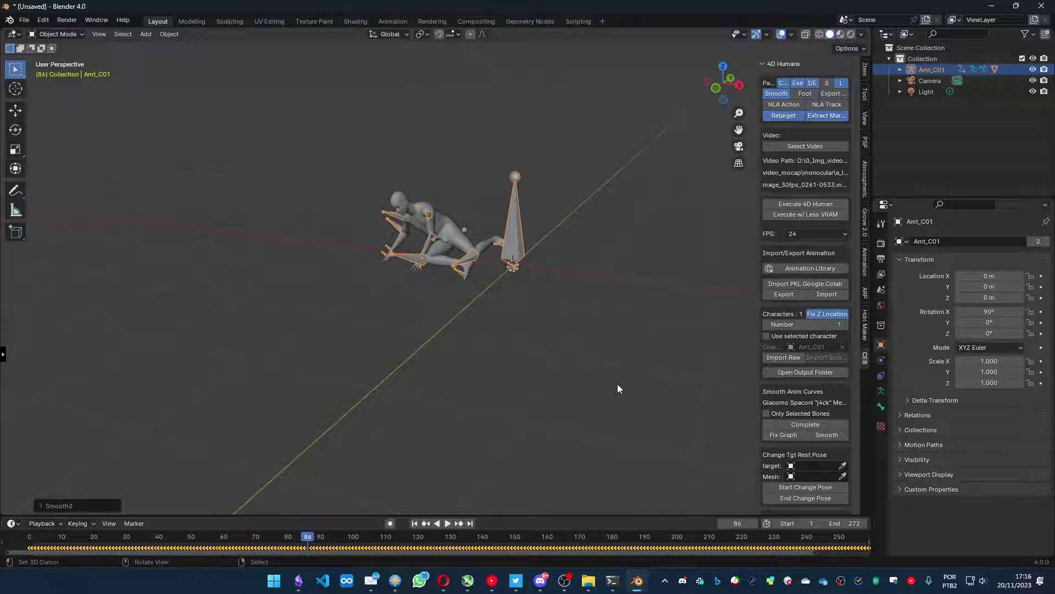
pyautogui.hotkey('shift', 'Left')
pyautogui.press('space')
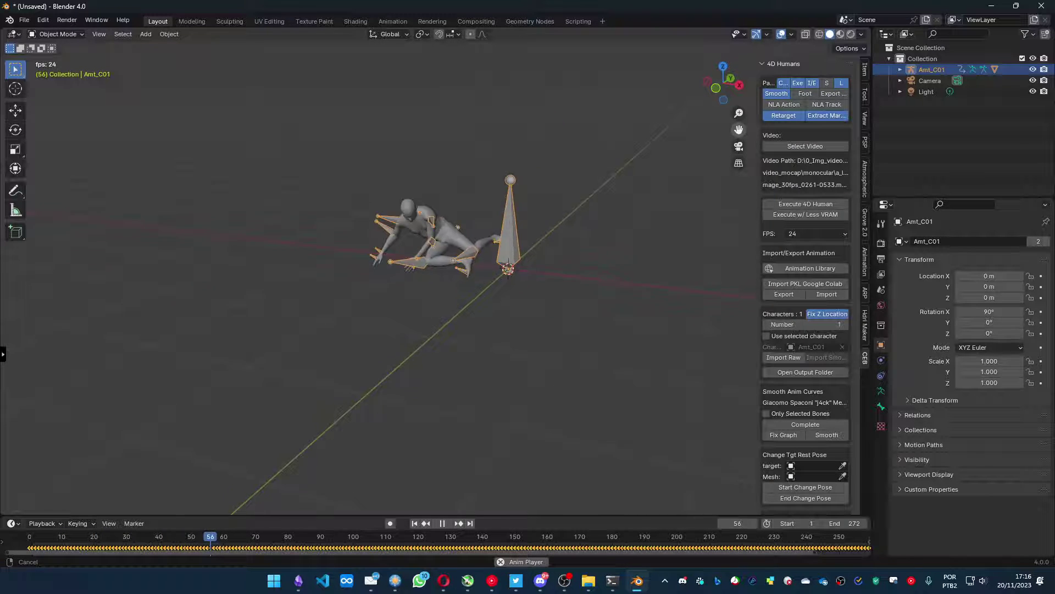
pyautogui.scroll(2, 457, 284)
pyautogui.press('space')
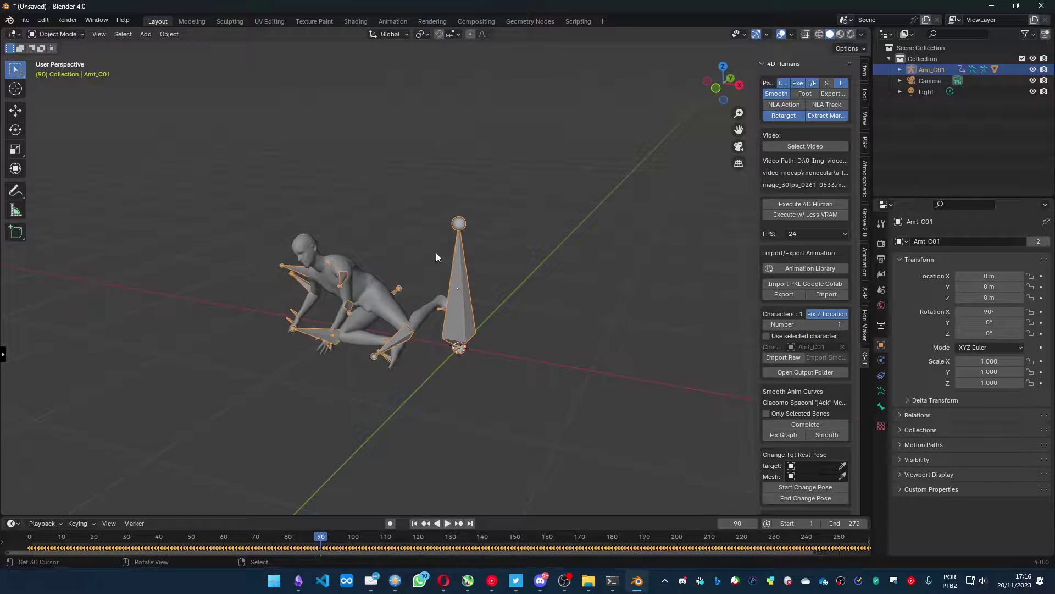
# Import SKM_Manny_UE5.FBX from the UE_Characters folder as an FBX
pyautogui.press('F4')
pyautogui.moveTo(429, 238)
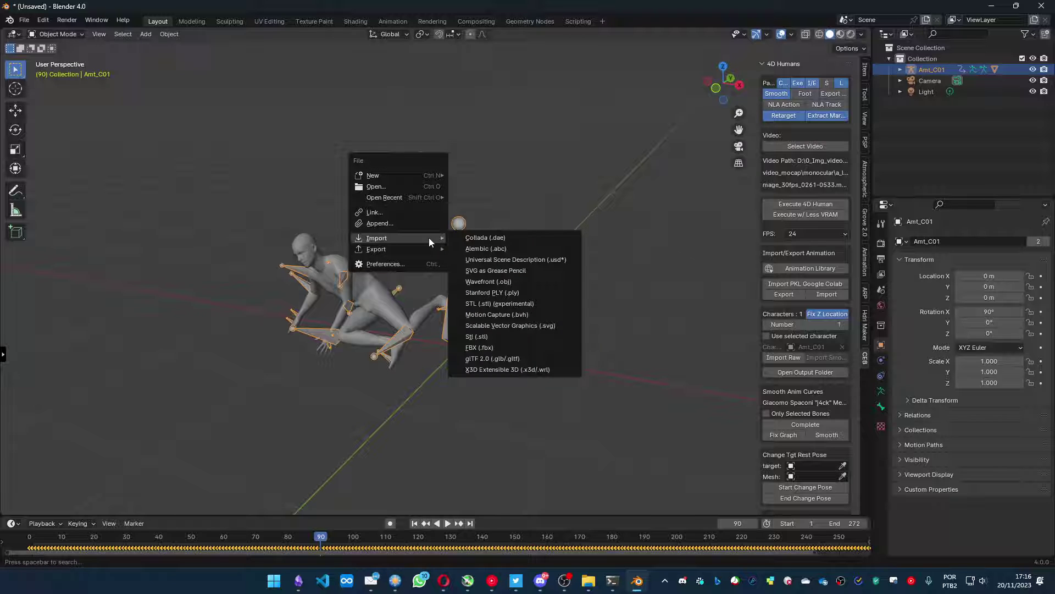
pyautogui.click(490, 347)
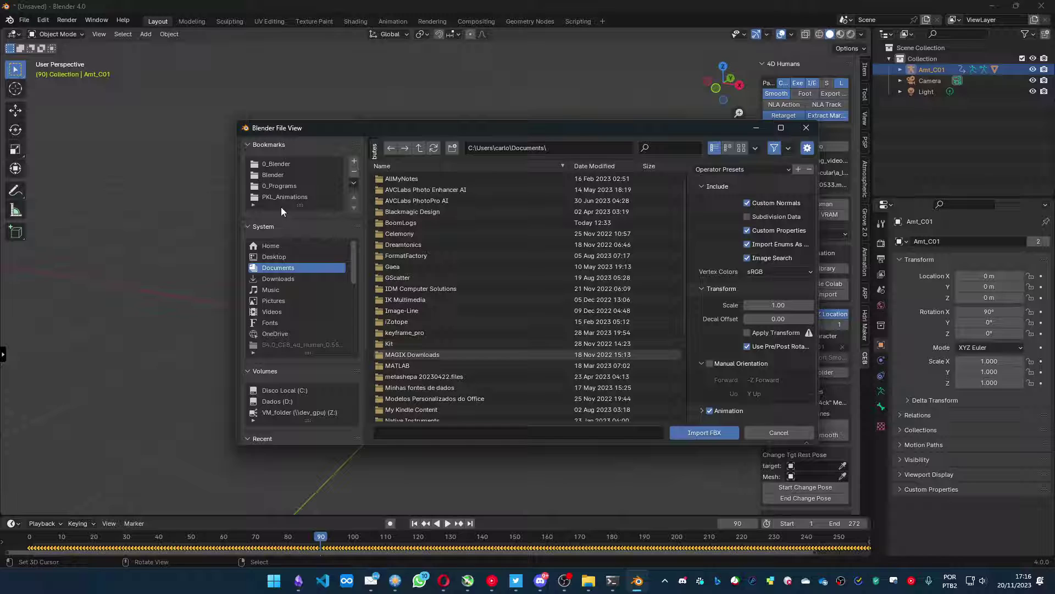
pyautogui.scroll(-5, 362, 285)
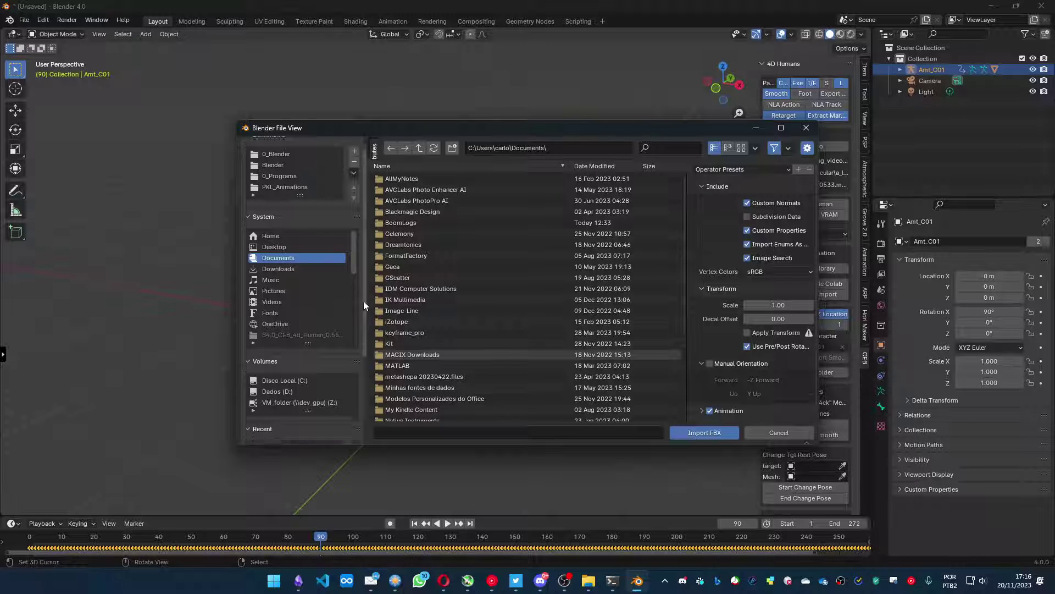
pyautogui.click(304, 372)
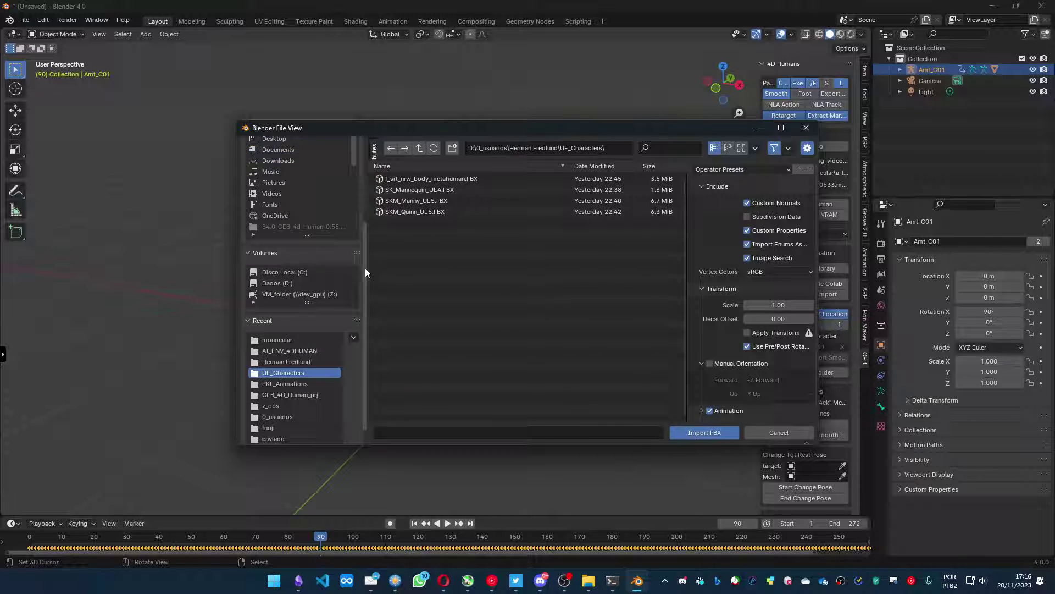
pyautogui.click(413, 200)
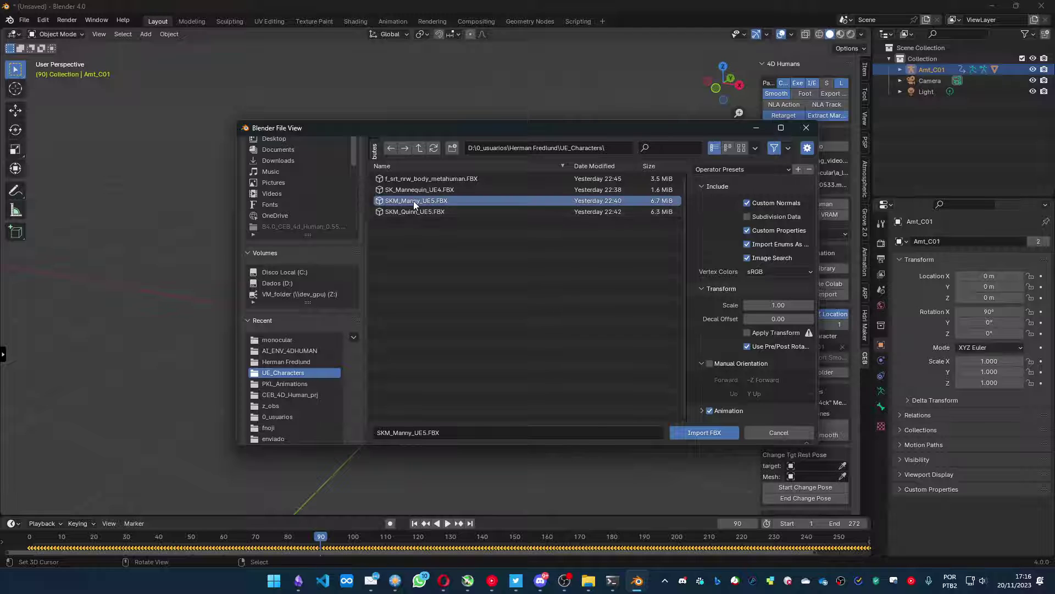
pyautogui.click(698, 433)
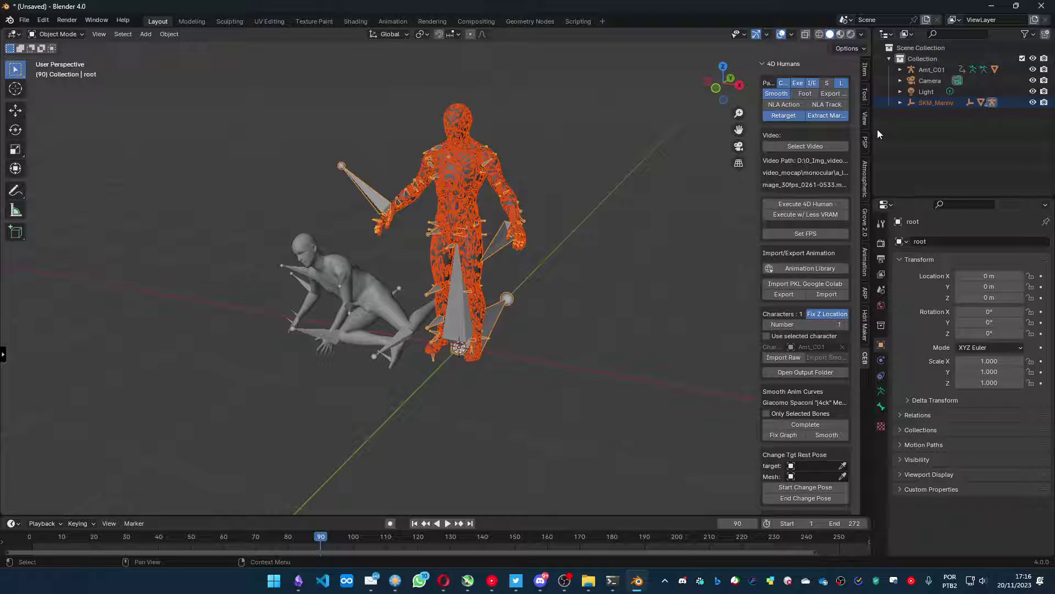
# Delete SKM_Manny_LOD0, LOD1 and LOD2 in the Outliner, then select SKM_Manny_LOD3
pyautogui.click(899, 103)
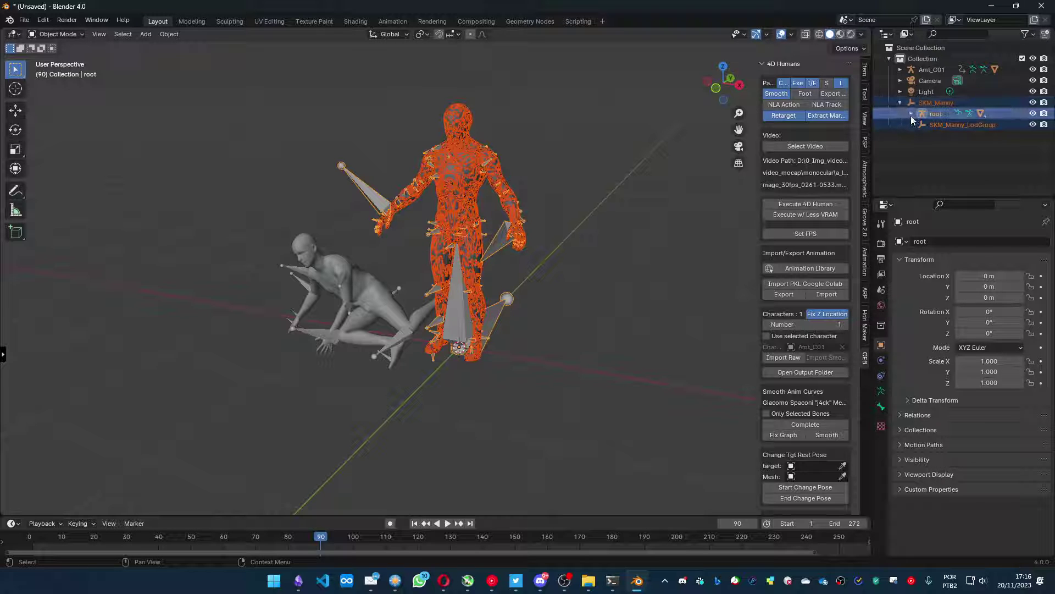
pyautogui.click(911, 113)
pyautogui.moveTo(904, 196); pyautogui.dragTo(911, 248)
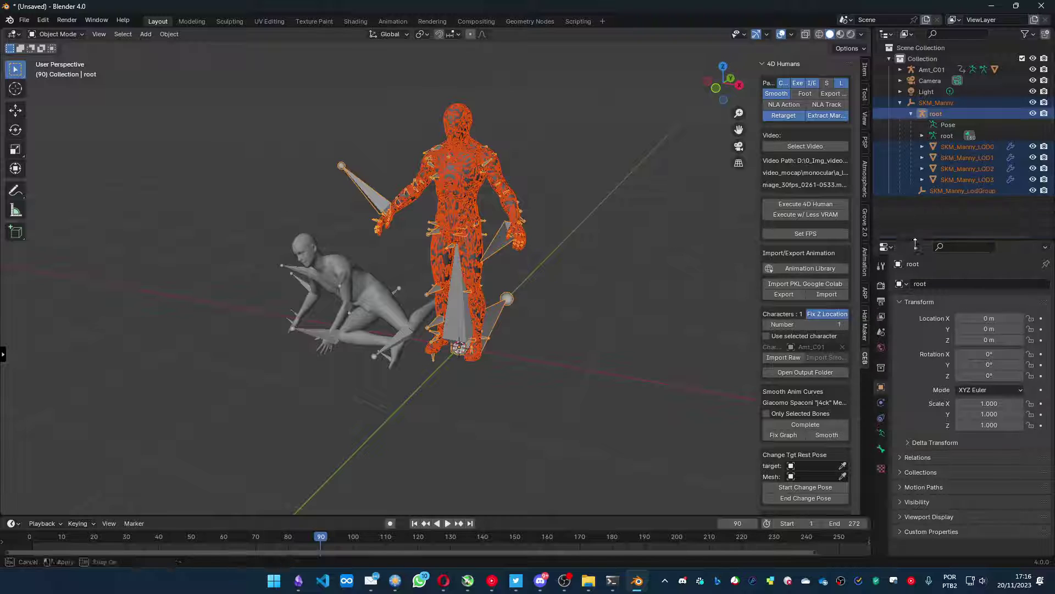
pyautogui.click(976, 147)
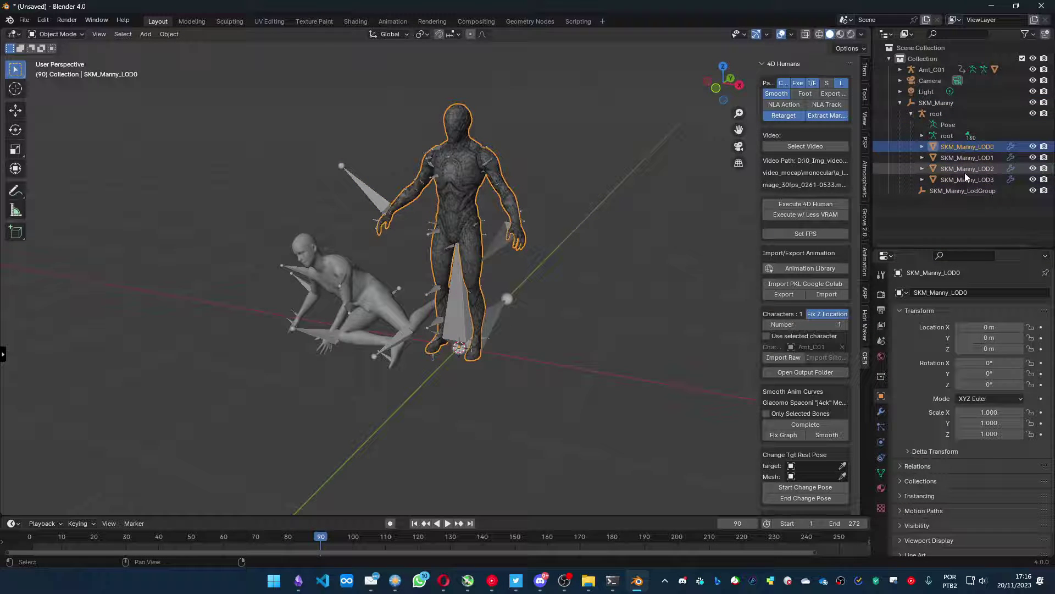
pyautogui.keyDown('shift'); pyautogui.click(965, 173); pyautogui.keyUp('shift')
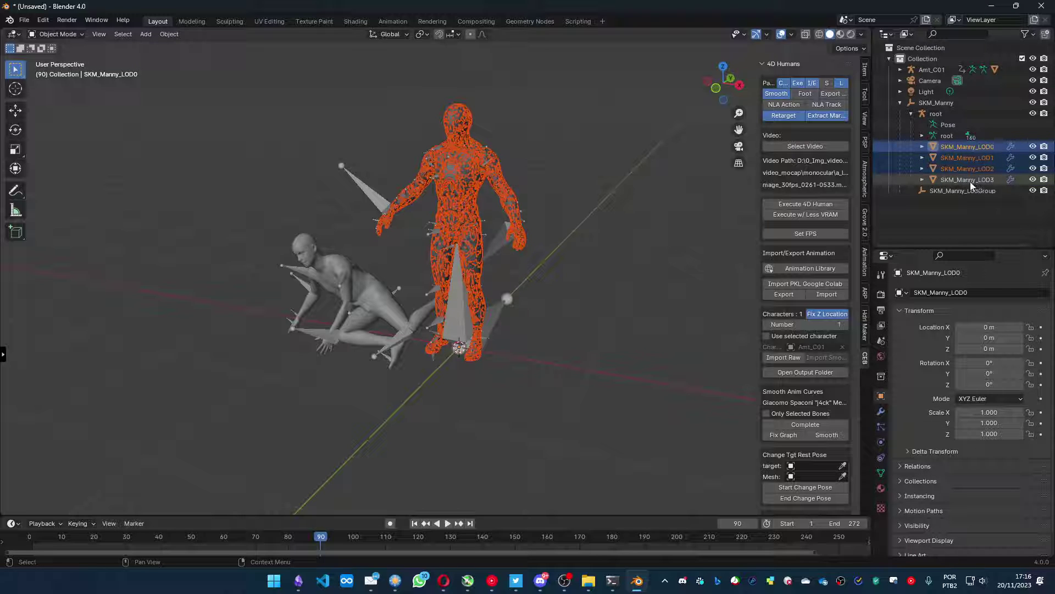
pyautogui.press('Delete')
pyautogui.click(953, 146)
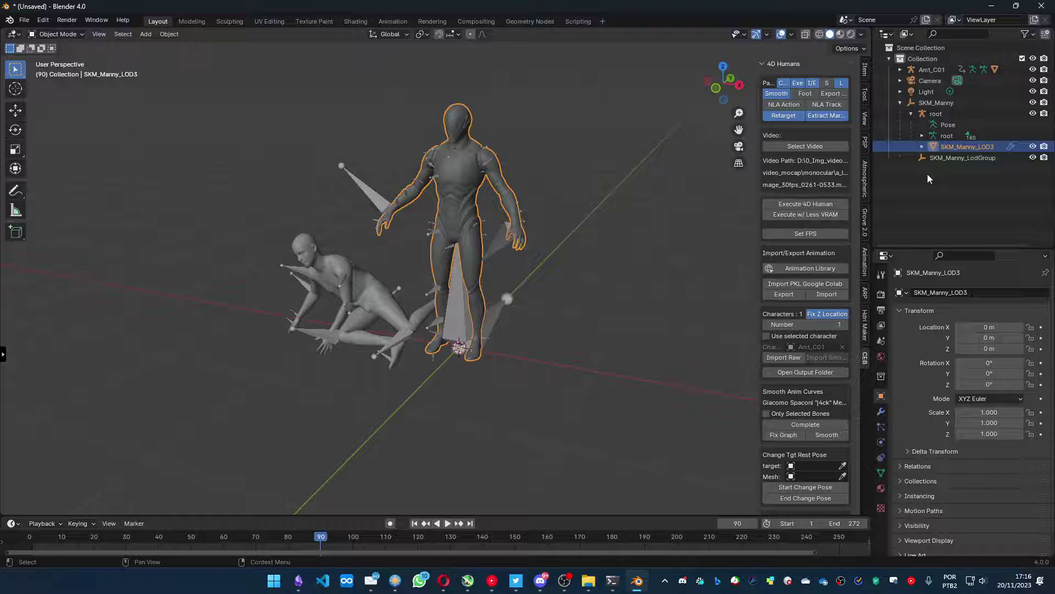
# Switch Amt_C01 to Rest Position to check its T-pose, then back to Pose Position
pyautogui.scroll(-1, 806, 258)
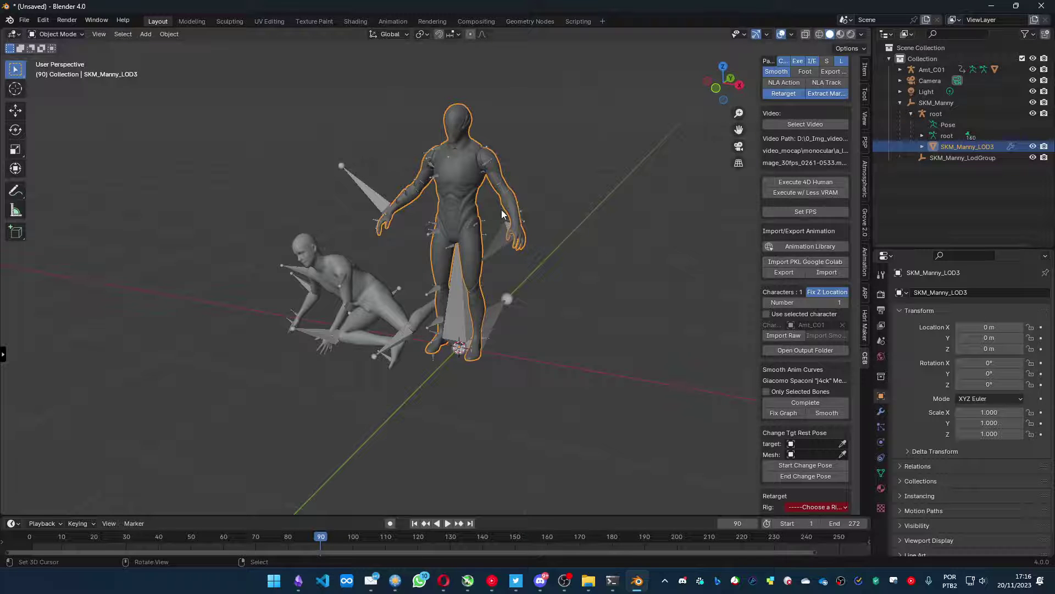
pyautogui.moveTo(502, 209); pyautogui.dragTo(533, 215, button='middle')
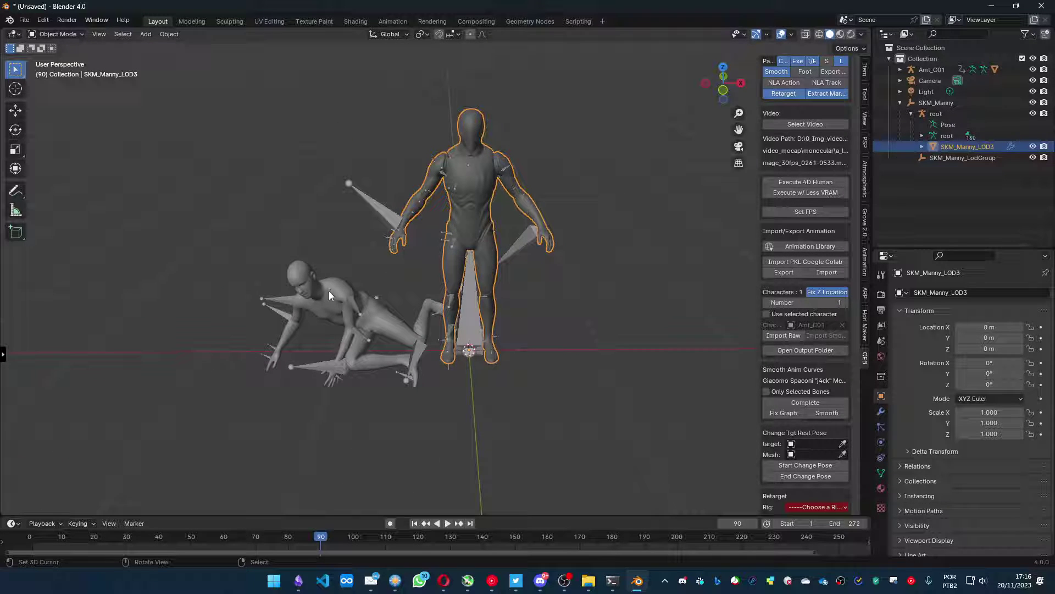
pyautogui.click(281, 301)
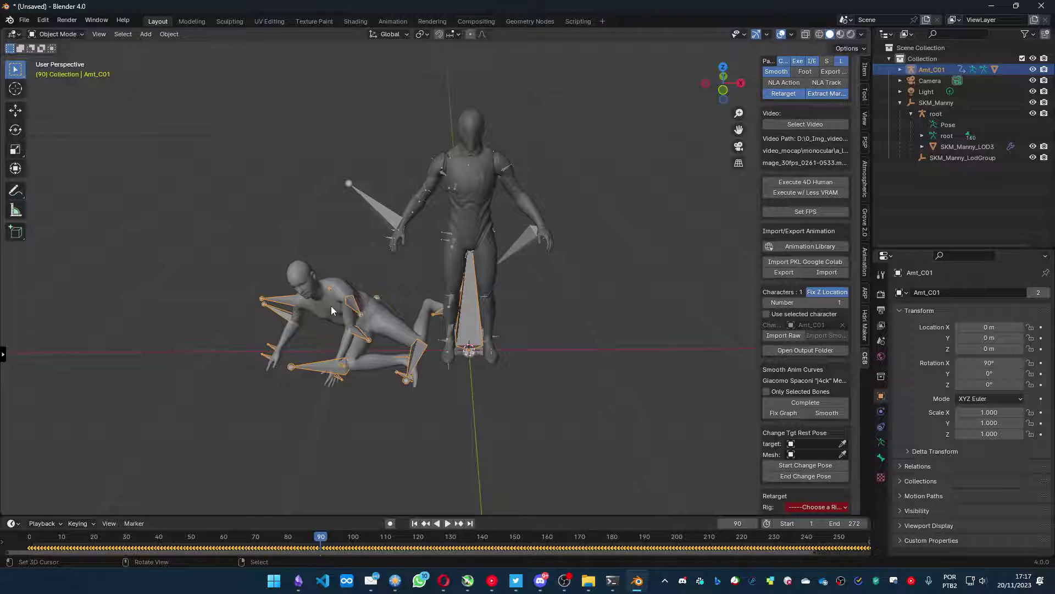
pyautogui.click(881, 442)
pyautogui.click(995, 327)
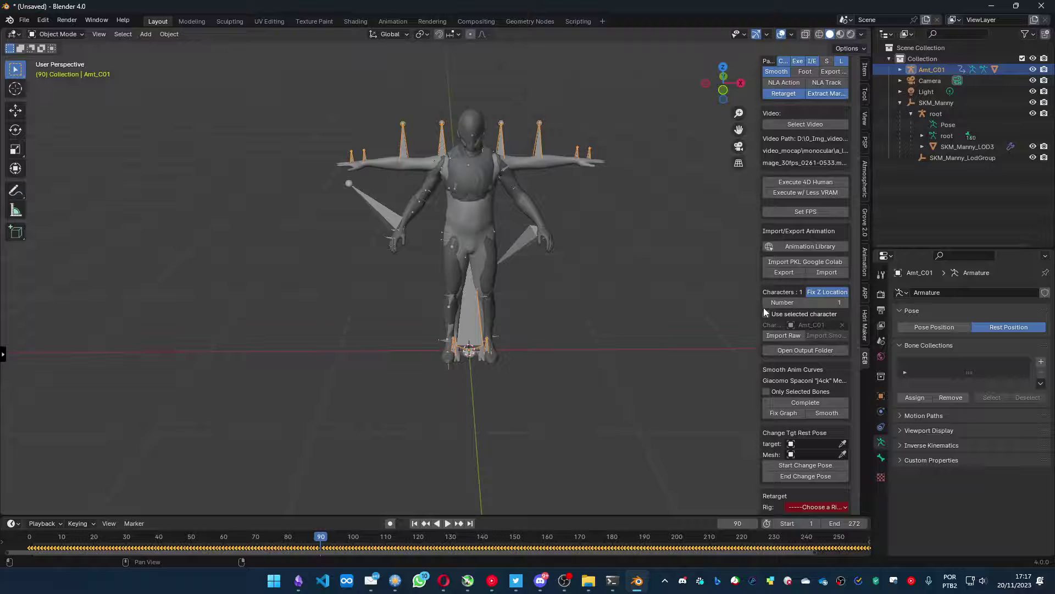
pyautogui.moveTo(555, 216); pyautogui.dragTo(556, 175, button='middle')
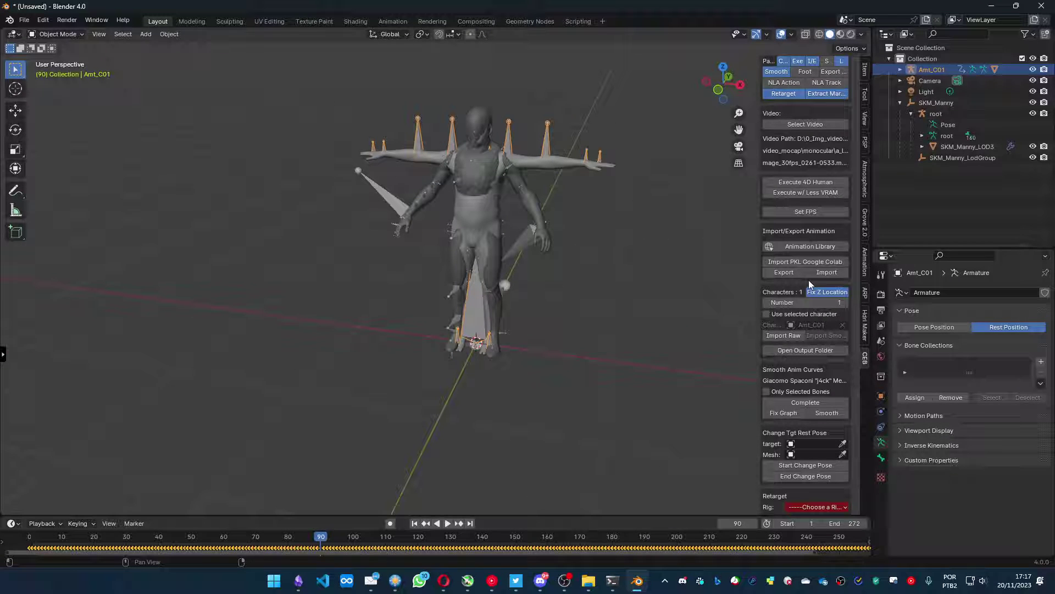
pyautogui.click(935, 327)
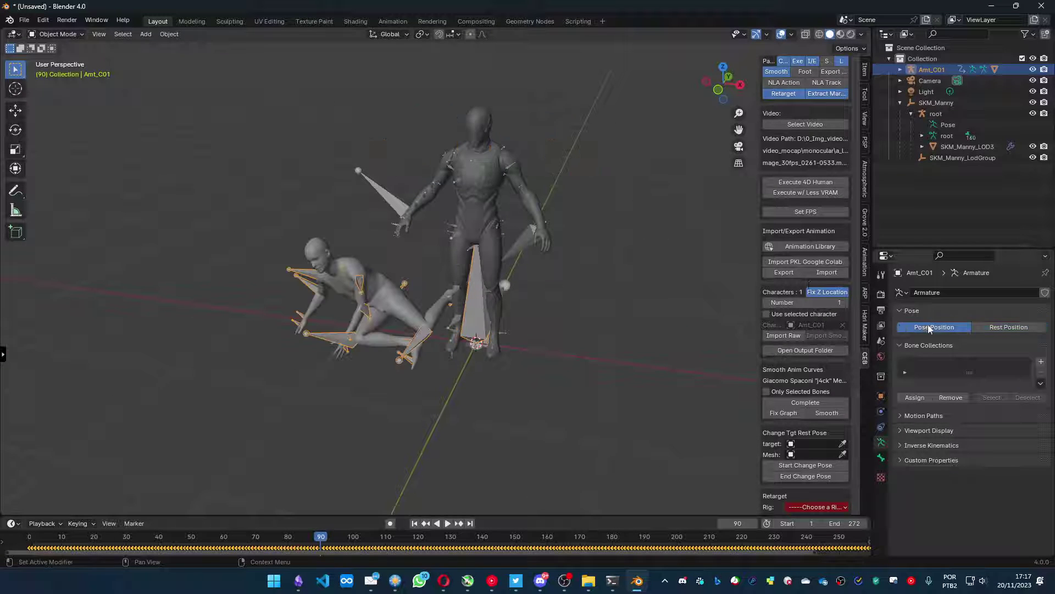
pyautogui.click(517, 242)
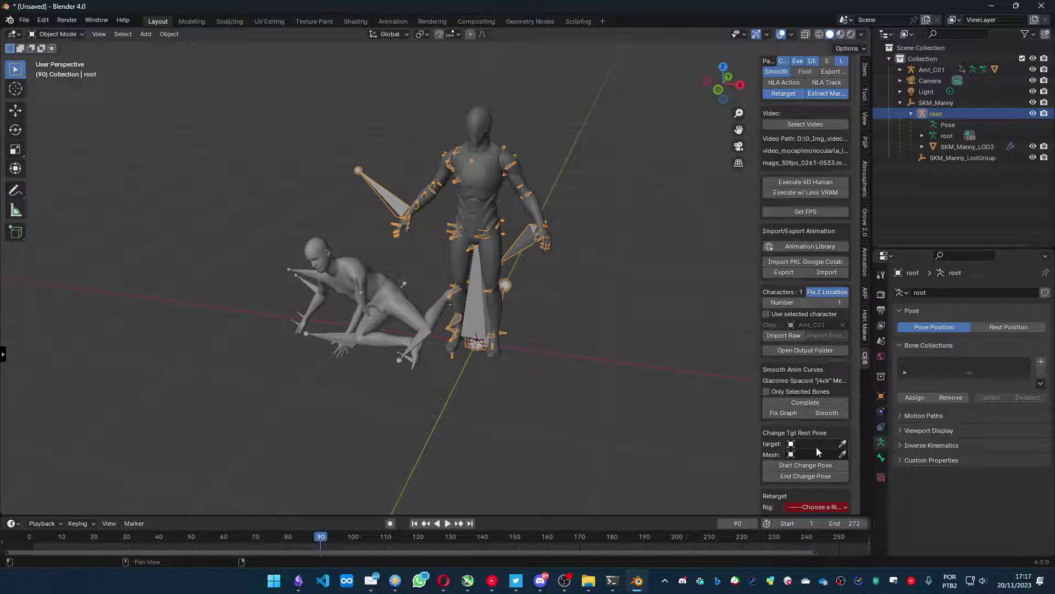
# Set root as the Change Tgt Rest Pose target and SKM_Manny_LOD3 as mesh, then Start Change Pose
pyautogui.scroll(-5, 816, 450)
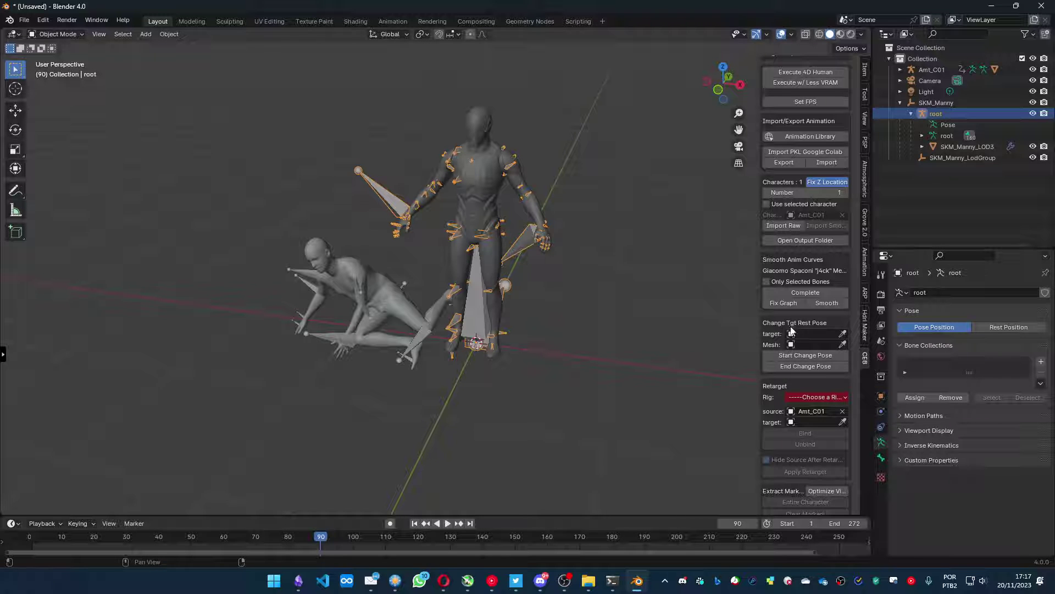
pyautogui.click(843, 333)
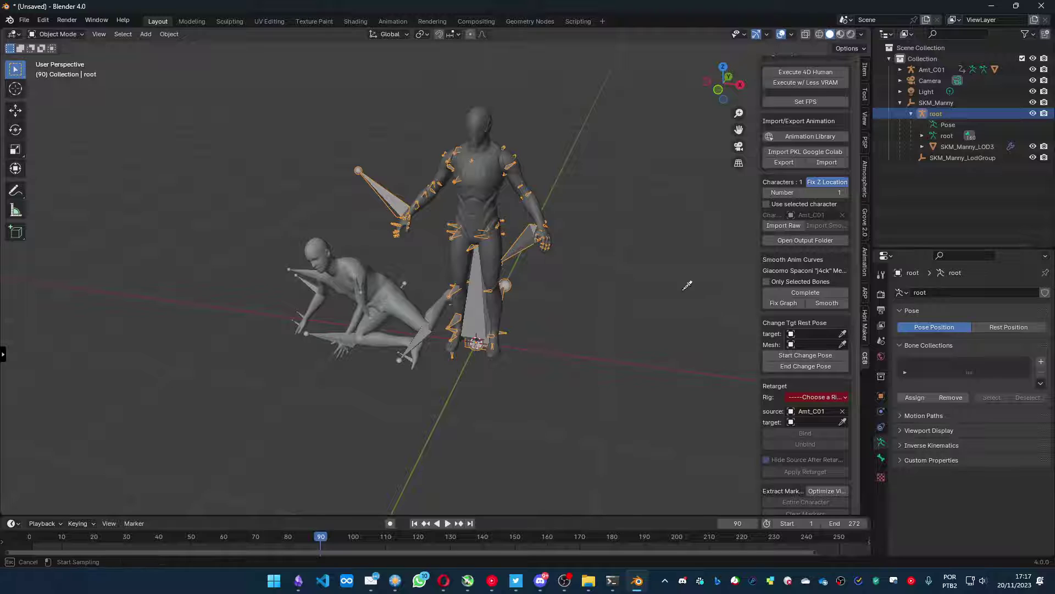
pyautogui.click(522, 251)
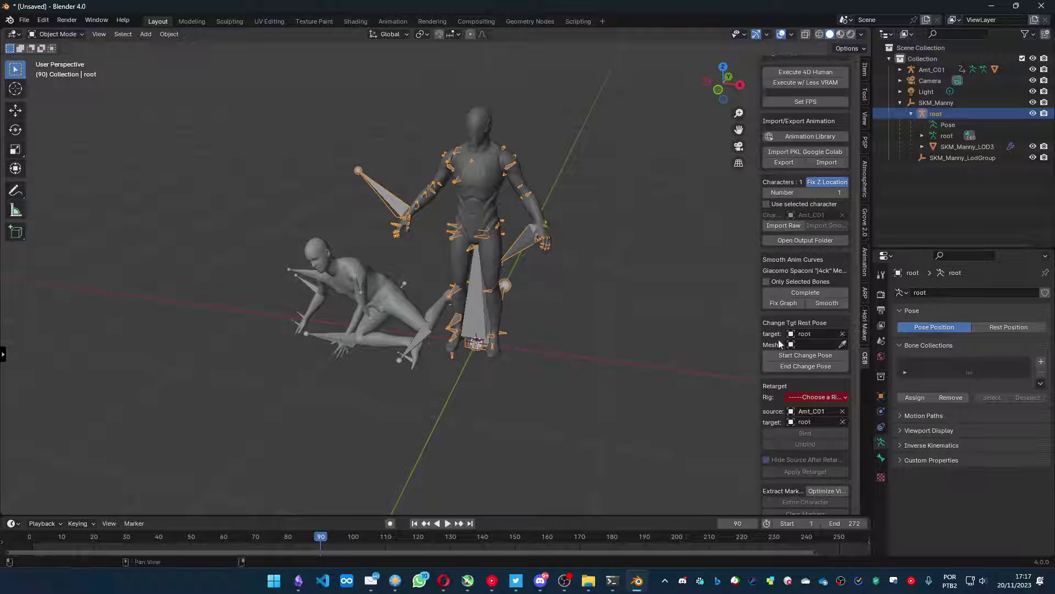
pyautogui.click(843, 345)
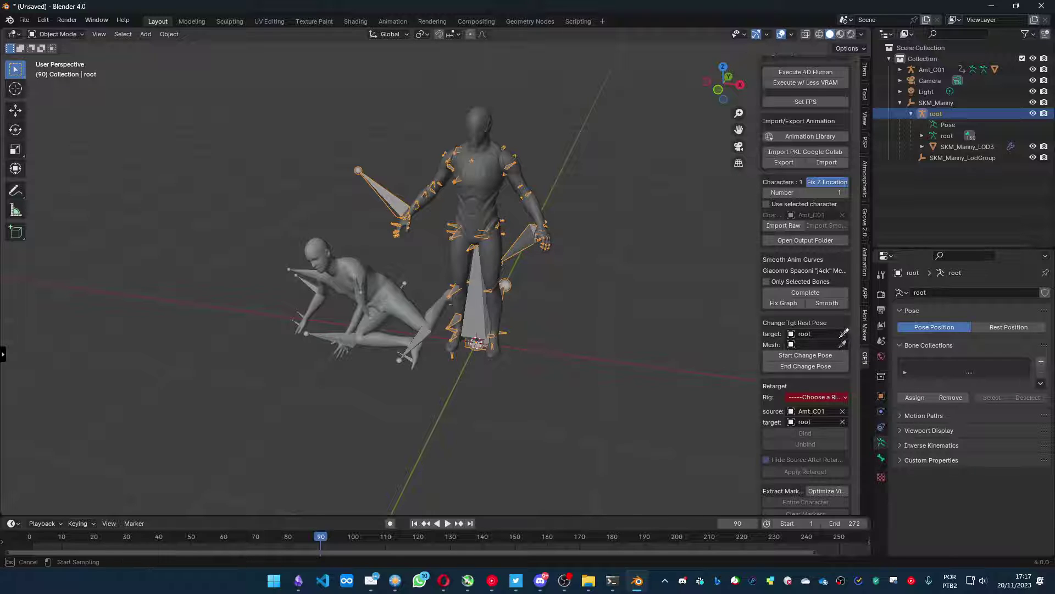
pyautogui.click(961, 145)
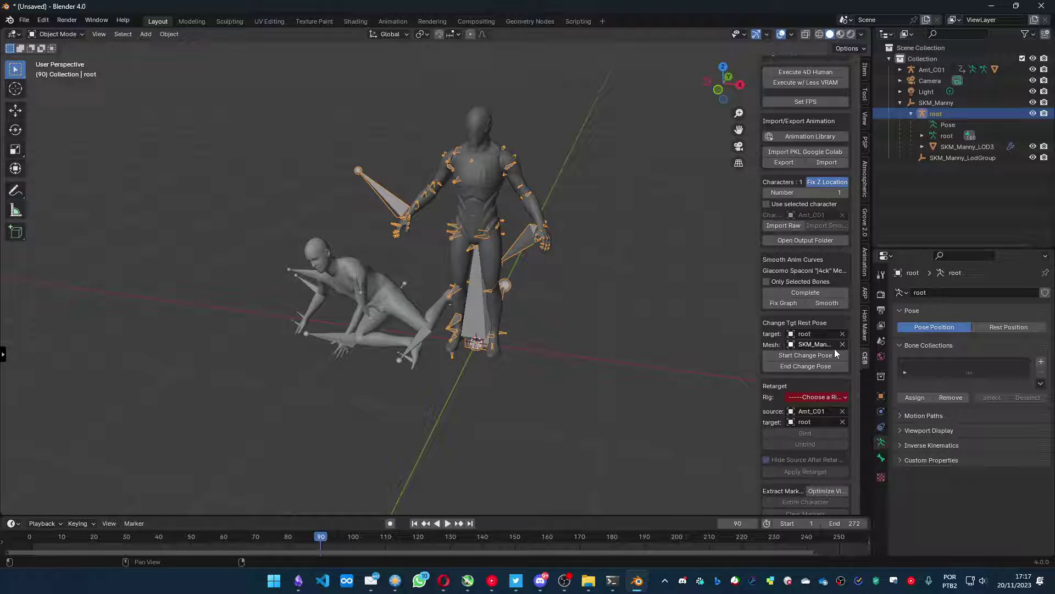
pyautogui.click(842, 344)
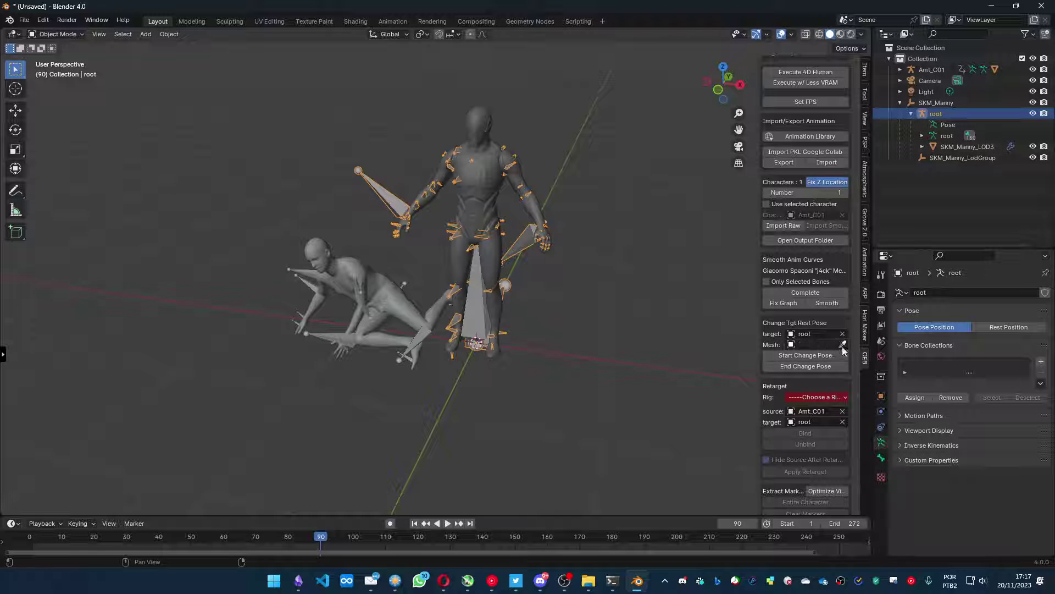
pyautogui.click(535, 204)
pyautogui.click(803, 355)
# Switch to front orthographic view and zoom in on Manny's chest and shoulders
pyautogui.moveTo(415, 280)
pyautogui.mouseDown(button='middle')
pyautogui.moveTo(457, 268)
pyautogui.moveTo(434, 275)
pyautogui.mouseUp(button='middle')
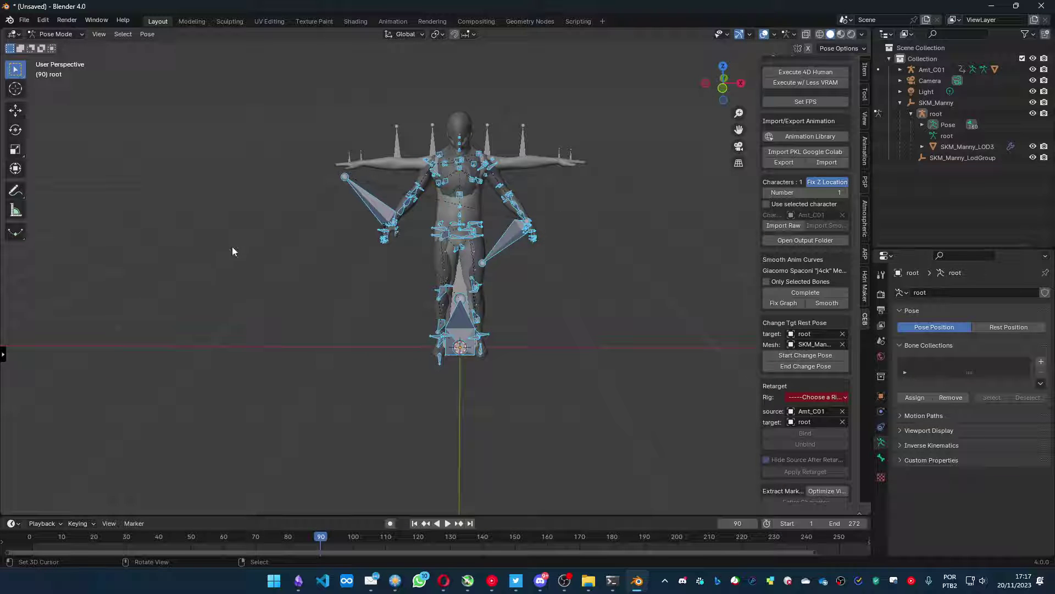
pyautogui.press('`')
pyautogui.click(180, 209)
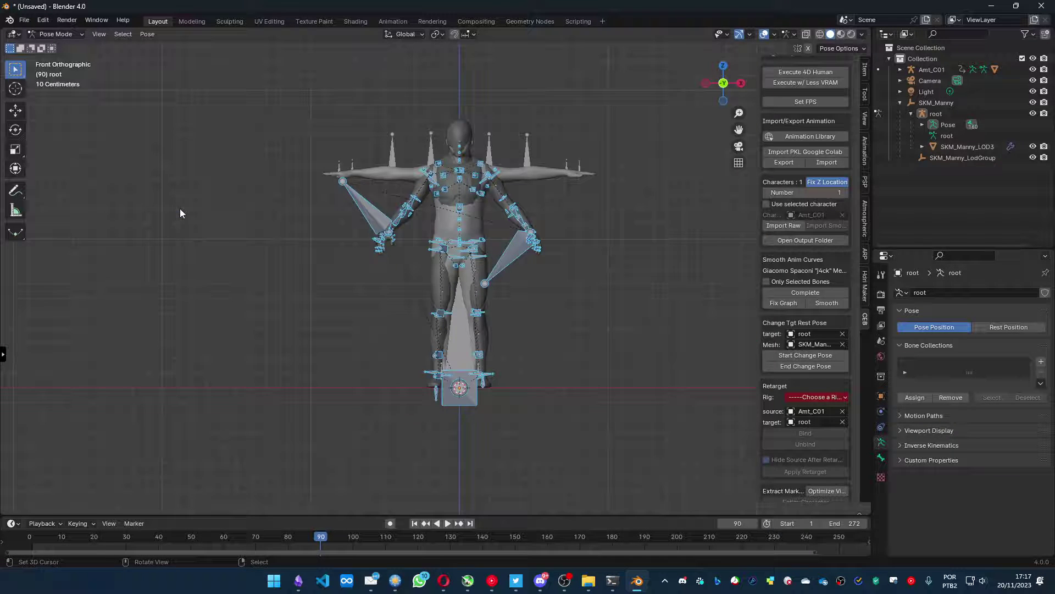
pyautogui.scroll(4, 465, 293)
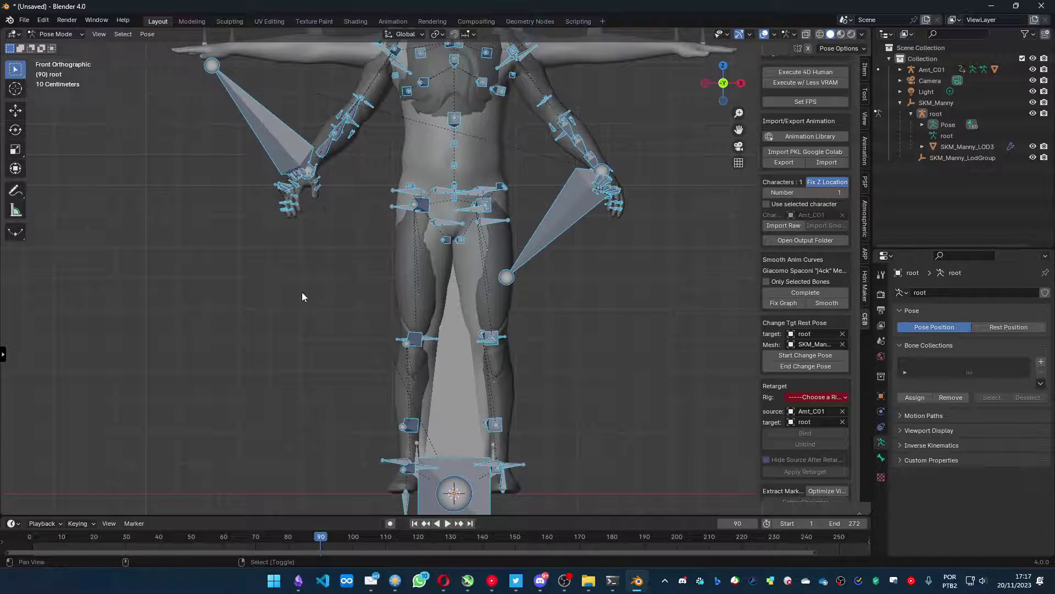
pyautogui.keyDown('ctrl'); pyautogui.moveTo(302, 292); pyautogui.dragTo(265, 441, button='middle'); pyautogui.keyUp('ctrl')
pyautogui.keyDown('ctrl'); pyautogui.moveTo(303, 368); pyautogui.dragTo(276, 395, button='middle'); pyautogui.keyUp('ctrl')
# Rotate the clavicle_l bone, then the clavicle_r bone, to reposition both arms
pyautogui.click(459, 208)
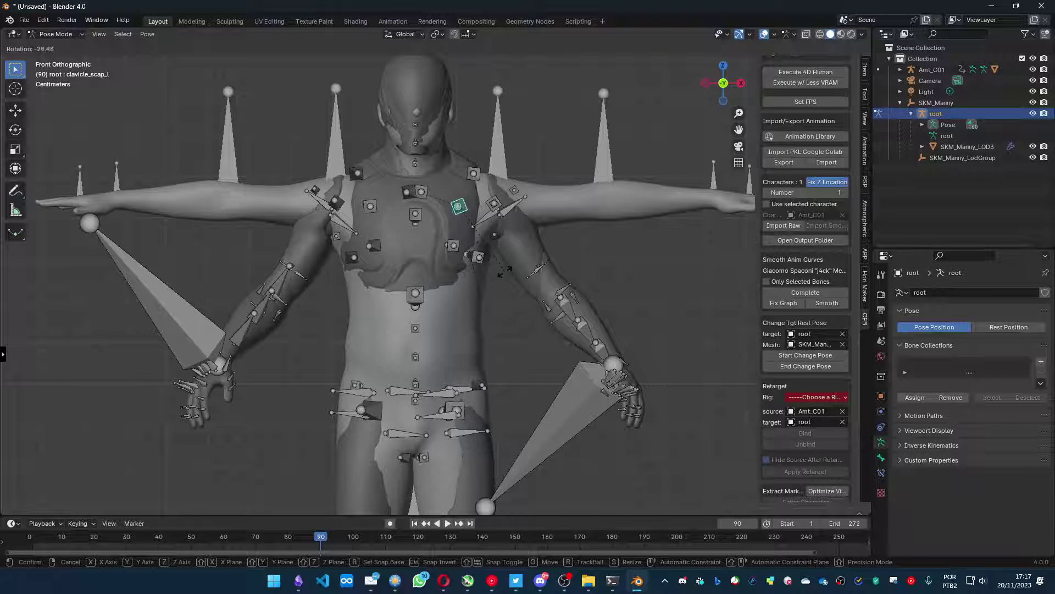
pyautogui.click(423, 192)
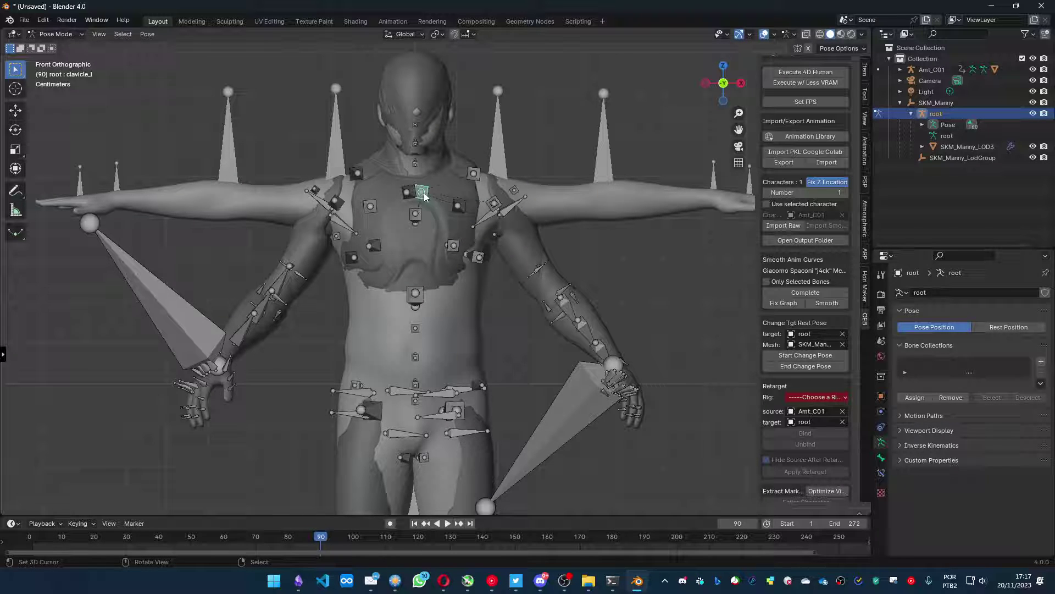
pyautogui.press('r')
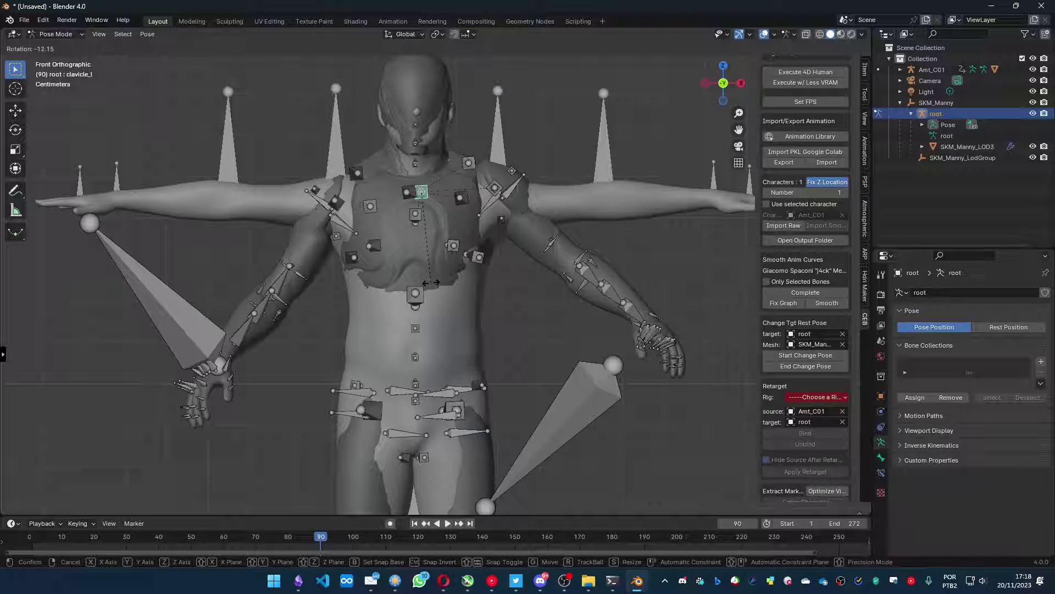
pyautogui.click(427, 236)
pyautogui.click(408, 192)
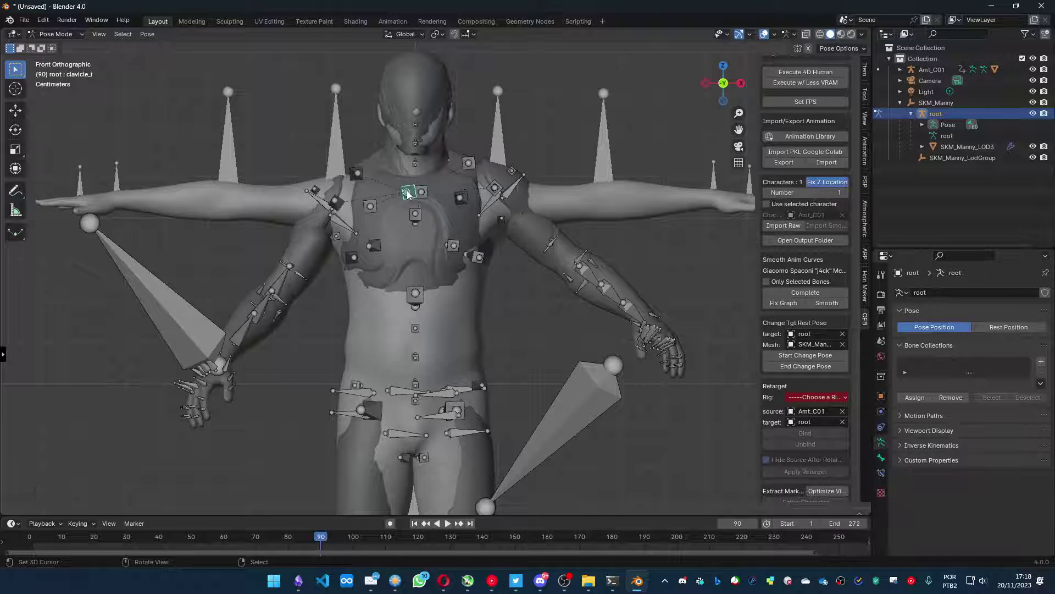
pyautogui.press('r')
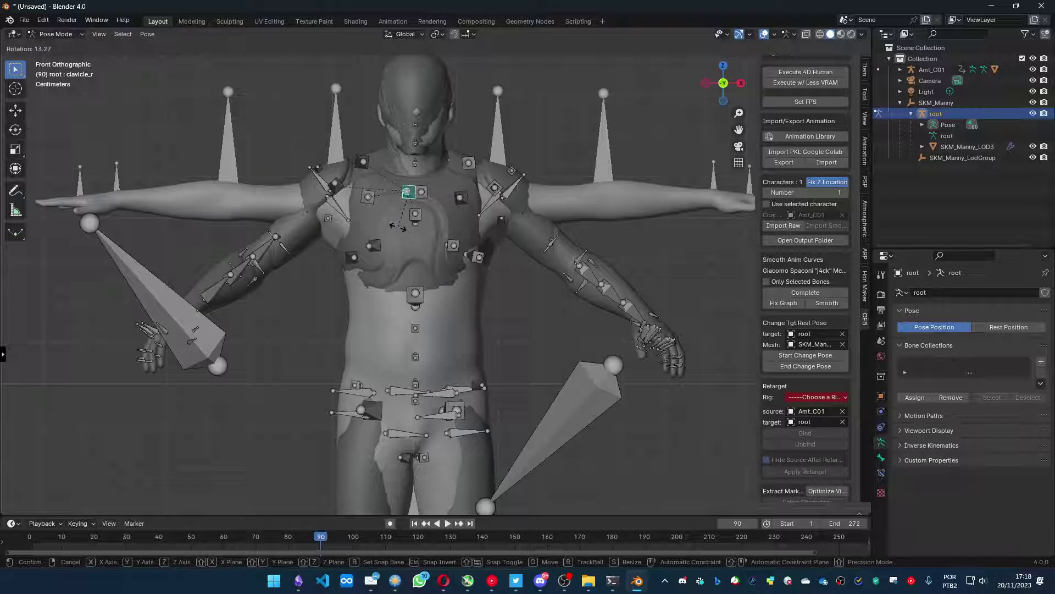
pyautogui.click(440, 226)
# Rotate Manny's upperarm_l bone upward so the left arm stretches out level
pyautogui.click(491, 196)
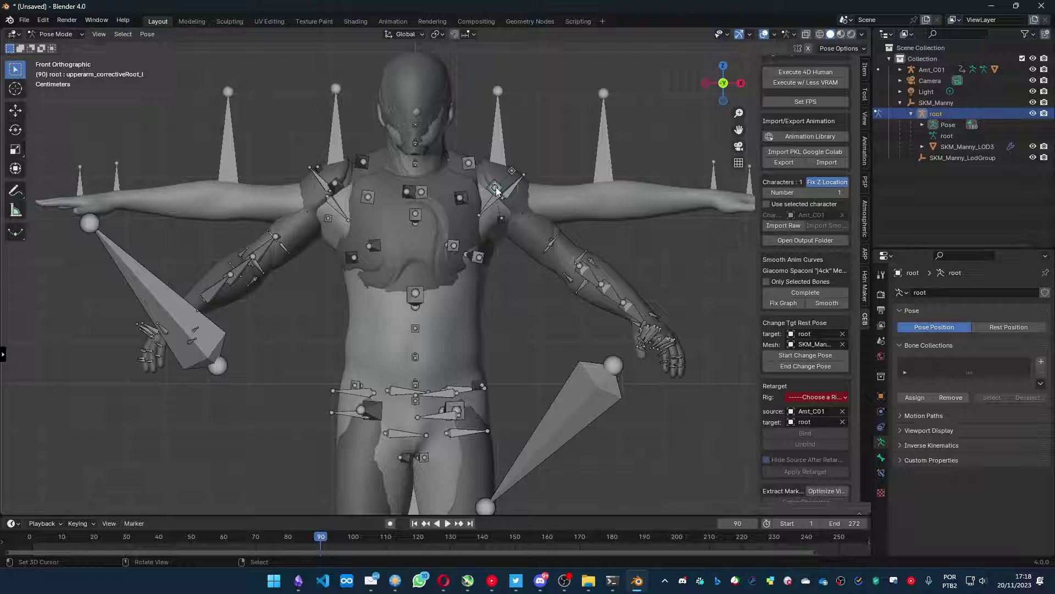
pyautogui.click(493, 190)
pyautogui.press('r')
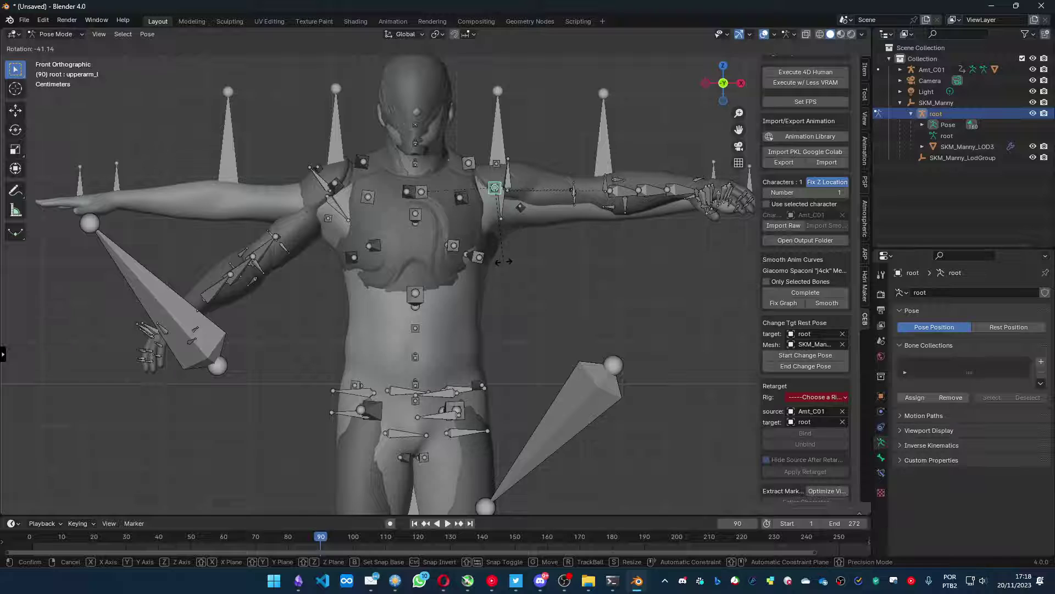
pyautogui.click(505, 265)
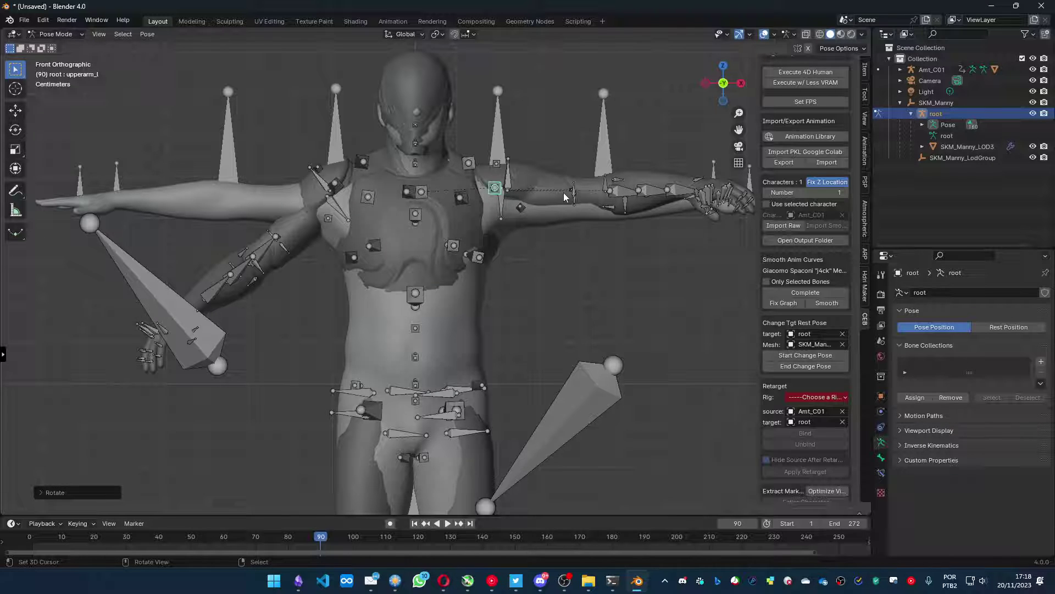
# Rotate the upperarm_r bone about 36° to raise the right arm level with the T-pose
pyautogui.click(367, 197)
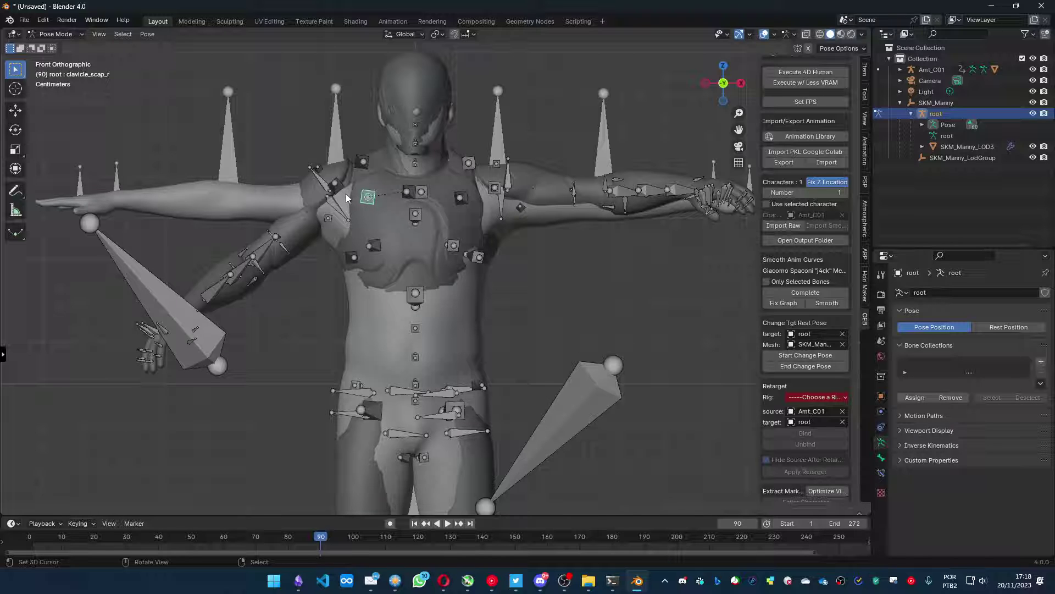
pyautogui.click(341, 187)
pyautogui.press('r')
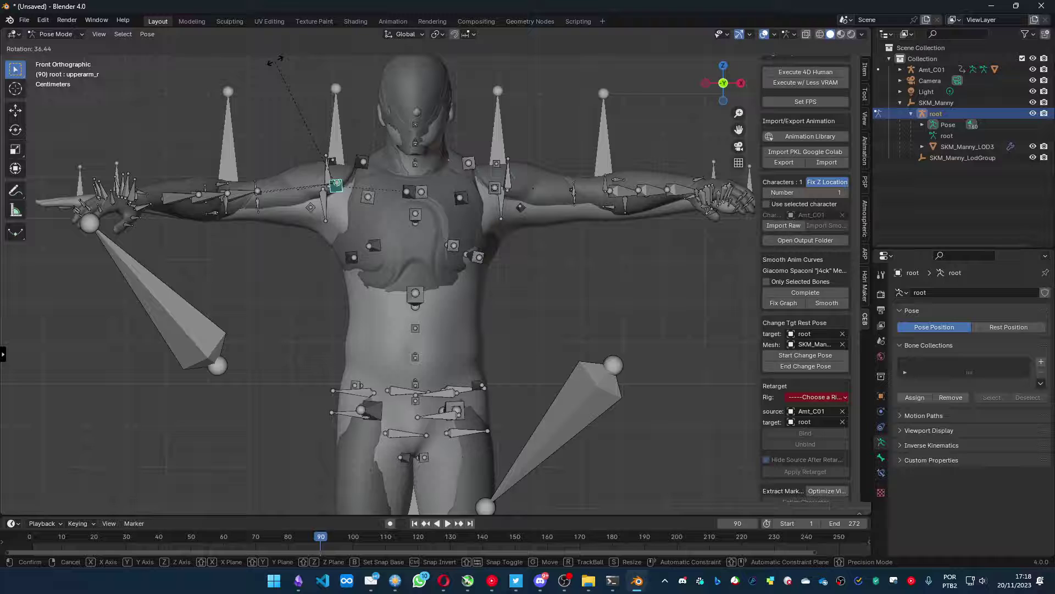
pyautogui.click(279, 64)
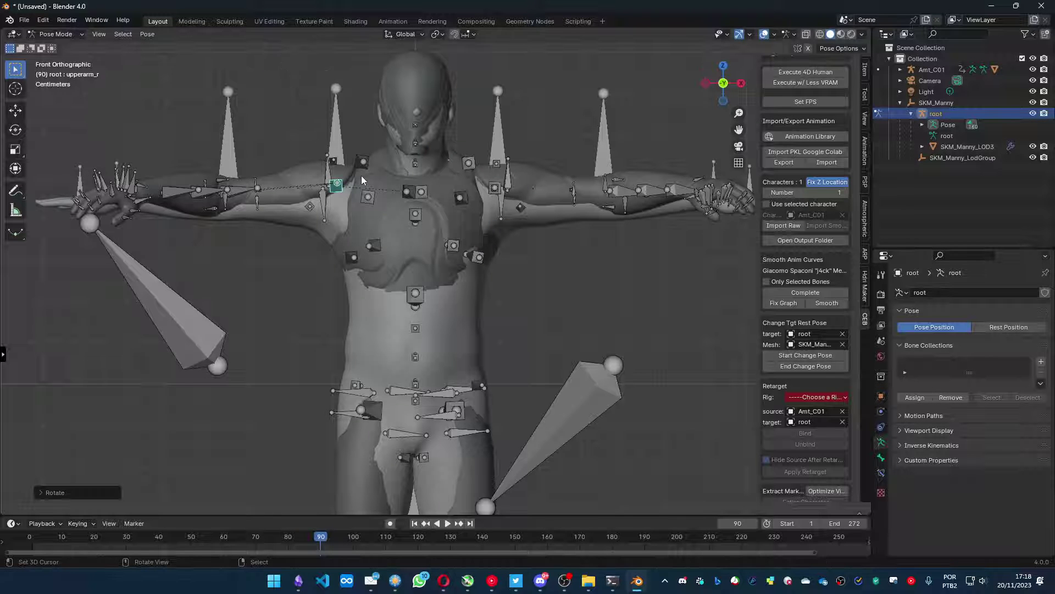
pyautogui.moveTo(364, 244)
pyautogui.keyDown('shift'); pyautogui.mouseDown(button='middle')
pyautogui.moveTo(269, 253)
pyautogui.moveTo(348, 243)
pyautogui.mouseUp(button='middle'); pyautogui.keyUp('shift')
pyautogui.scroll(-1, 351, 241)
pyautogui.scroll(-1, 344, 239)
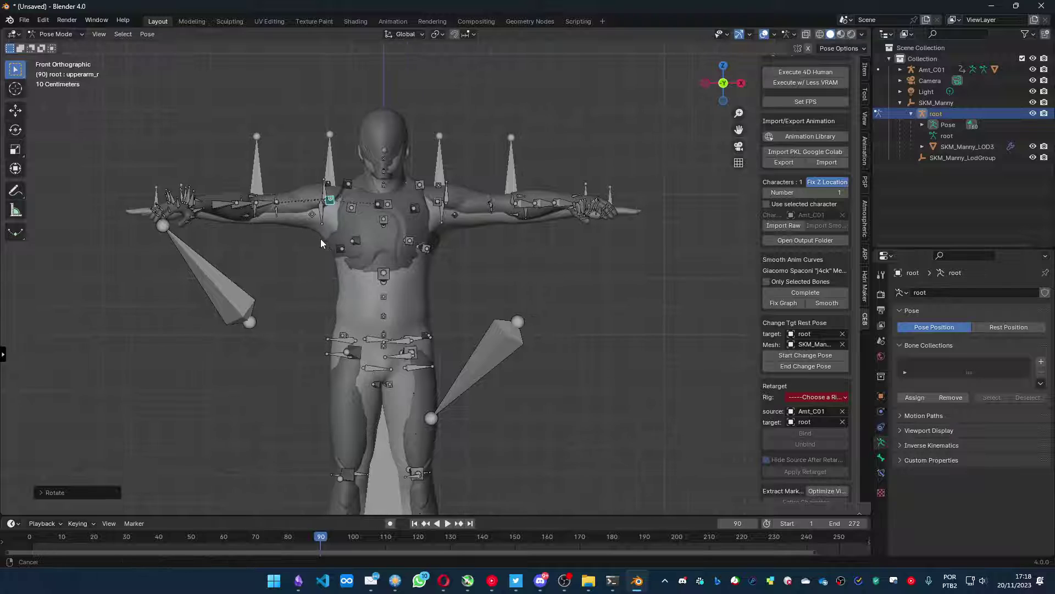
pyautogui.moveTo(326, 205); pyautogui.dragTo(372, 262, button='middle')
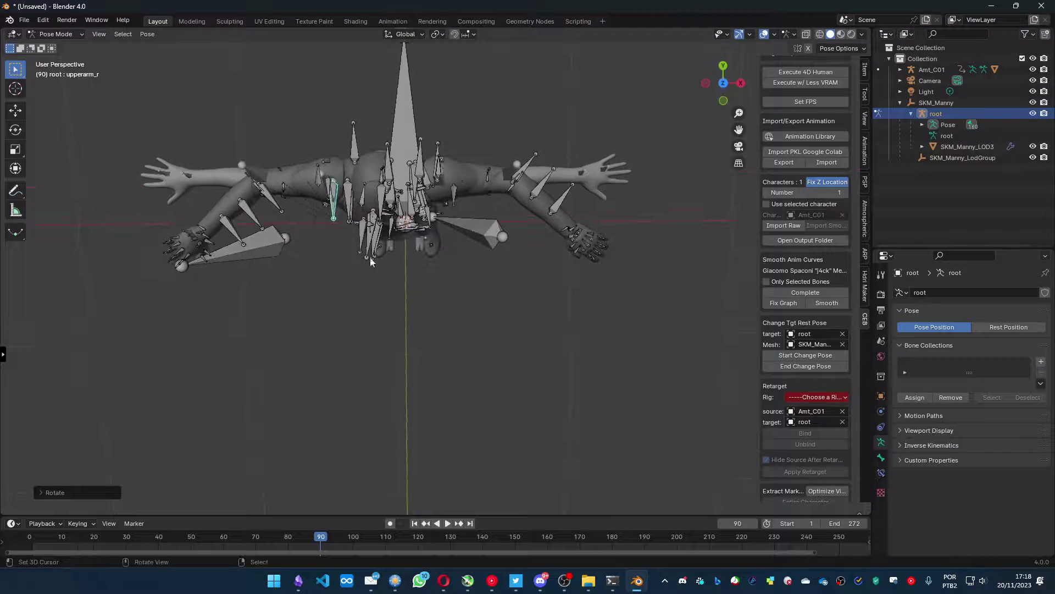
# From the Top view, rotate lowerarm_l about −43° to straighten the left forearm
pyautogui.press('`')
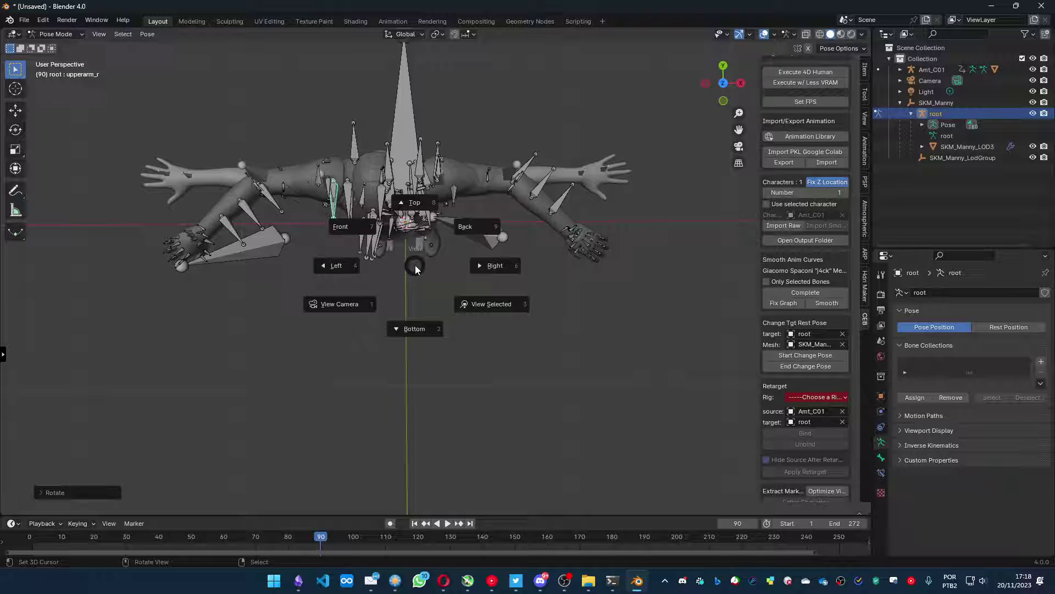
pyautogui.click(413, 204)
pyautogui.click(525, 157)
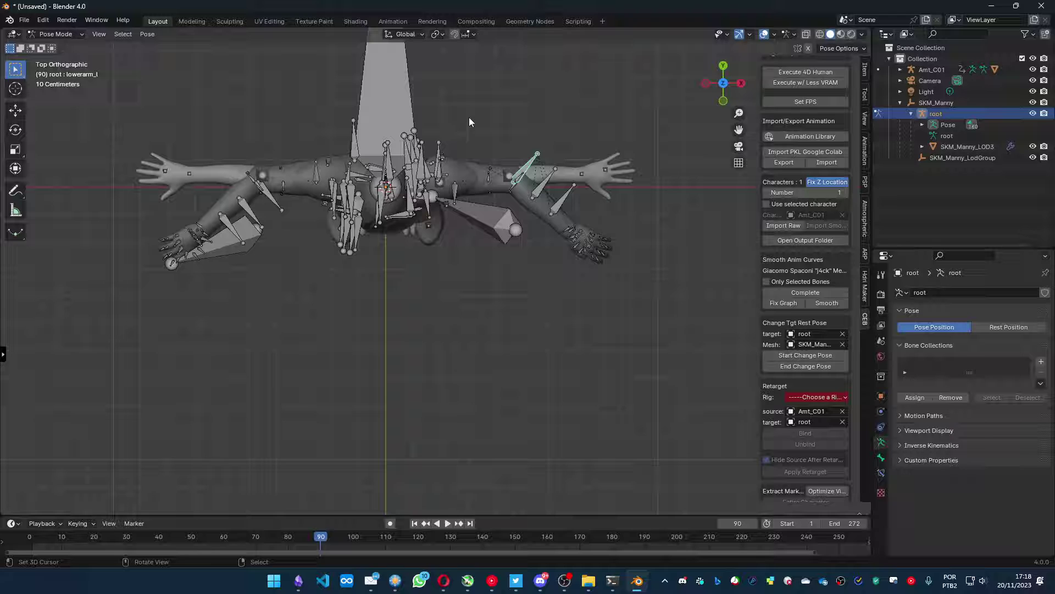
pyautogui.press('r')
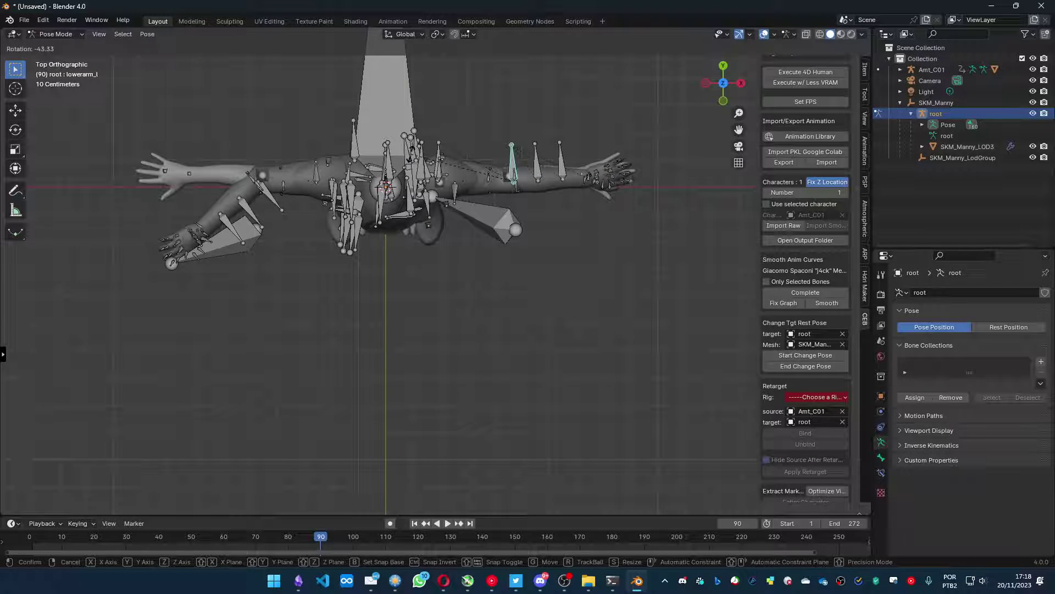
pyautogui.click(285, 175)
# Rotate lowerarm_r to straighten the right forearm, completing the T-pose arms
pyautogui.click(279, 211)
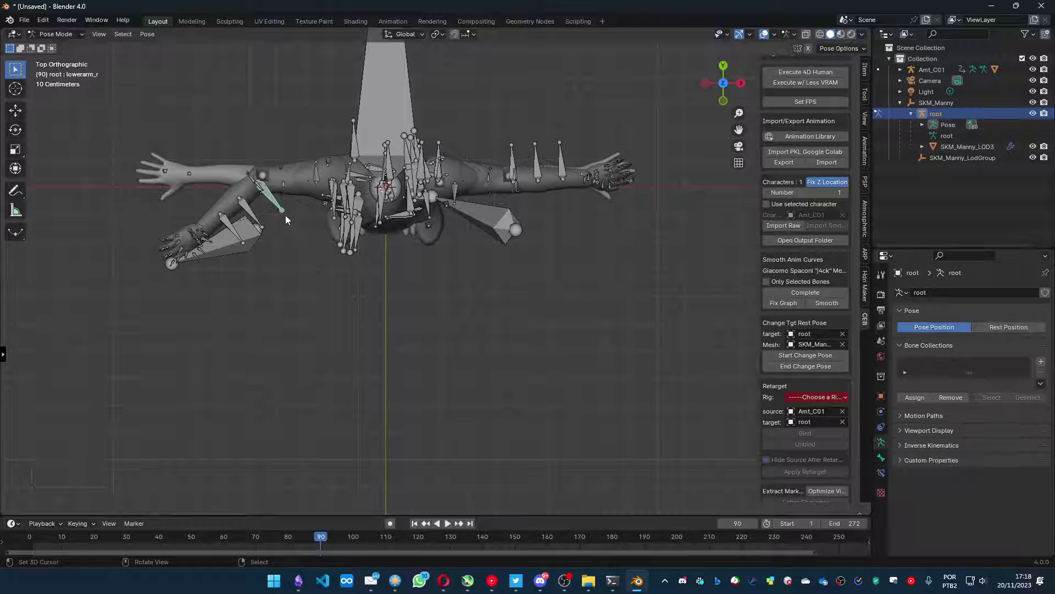
pyautogui.press('r')
pyautogui.click(267, 272)
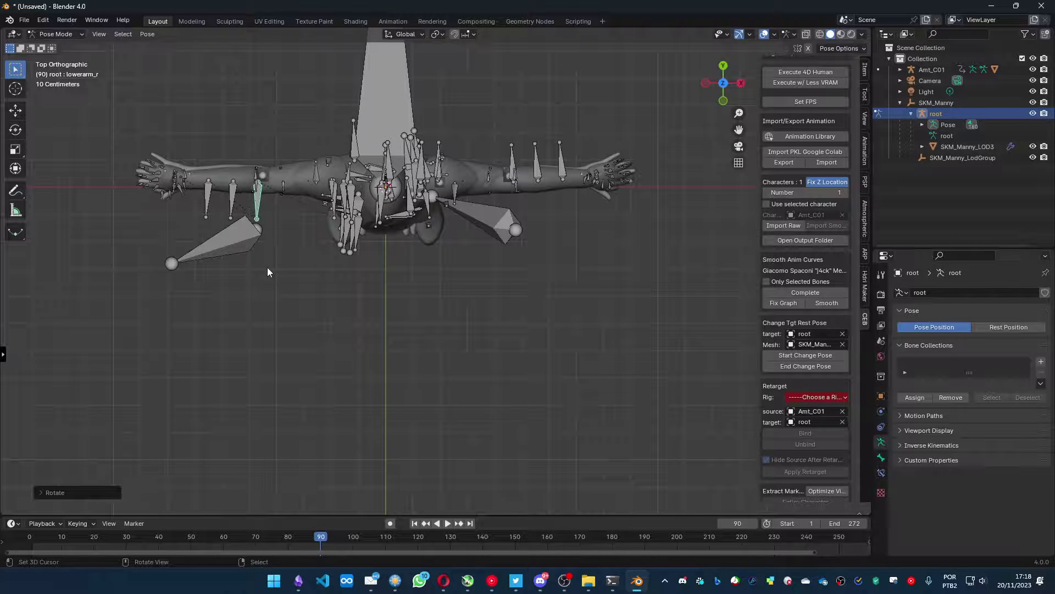
pyautogui.moveTo(311, 309); pyautogui.dragTo(306, 238, button='middle')
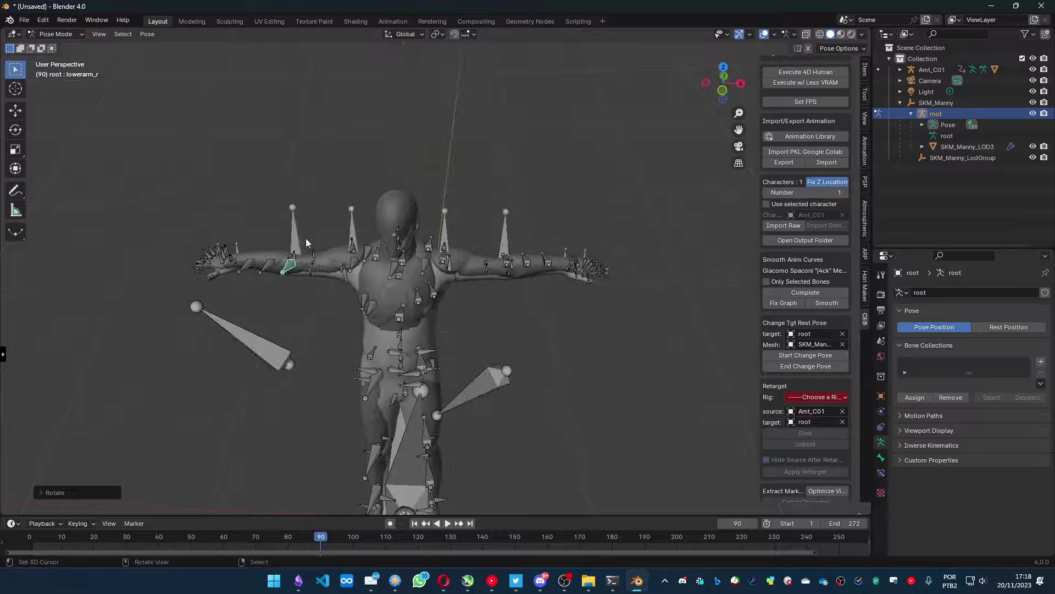
# End the rest-pose change for Manny and choose UE5_MetaHuman as the retarget rig type
pyautogui.keyDown('shift'); pyautogui.moveTo(319, 333); pyautogui.dragTo(312, 246, button='middle'); pyautogui.keyUp('shift')
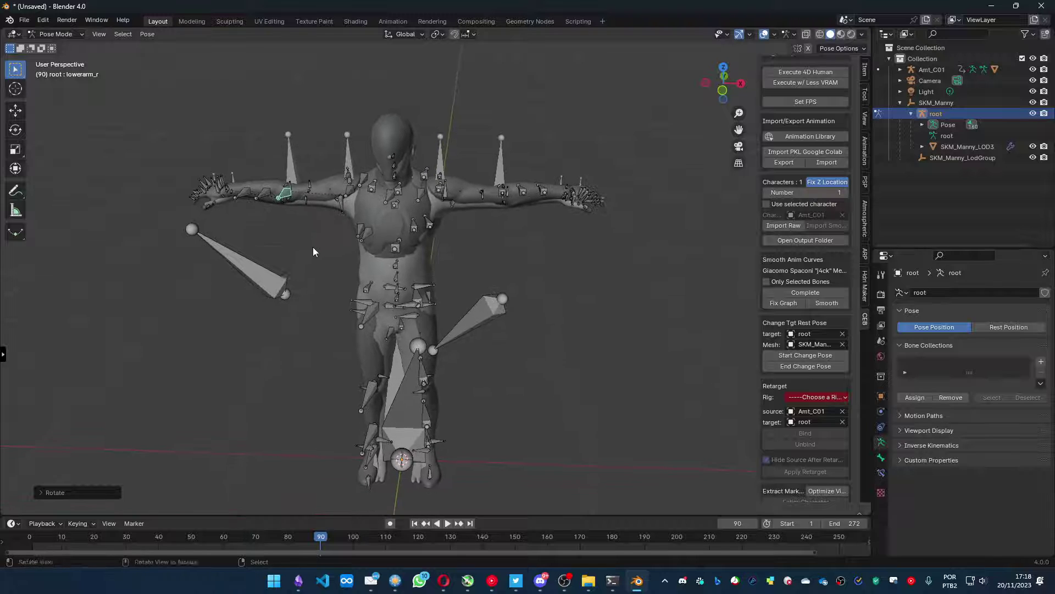
pyautogui.click(793, 365)
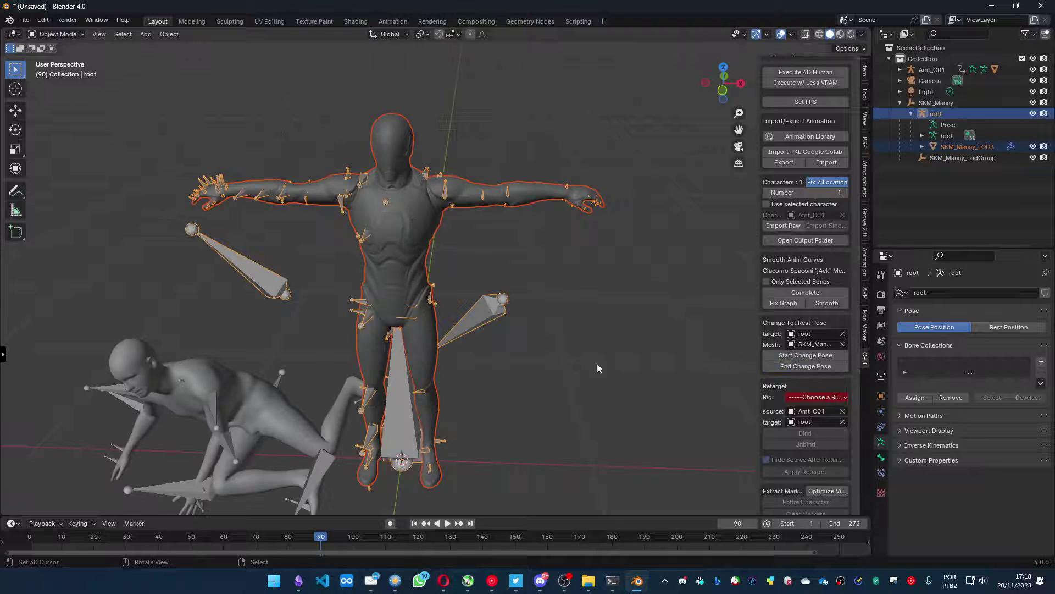
pyautogui.moveTo(394, 332); pyautogui.dragTo(601, 361, button='middle')
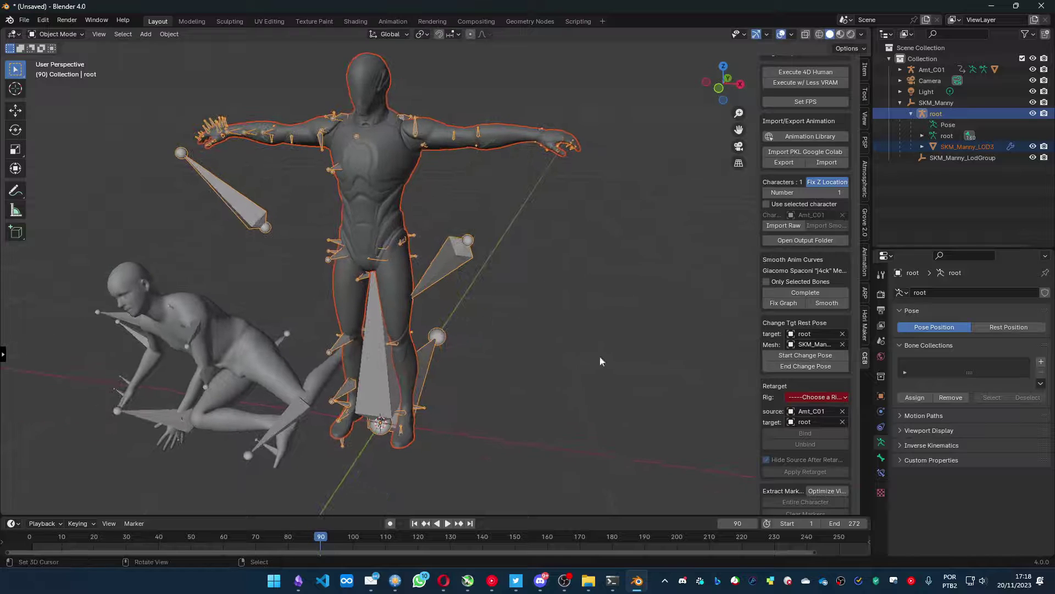
pyautogui.click(808, 396)
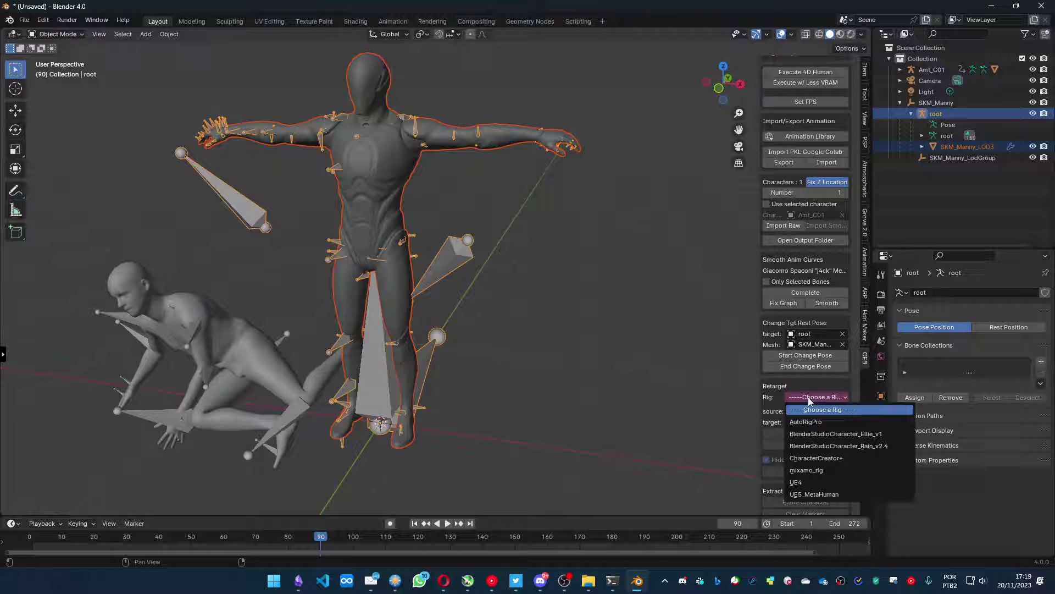
pyautogui.click(813, 494)
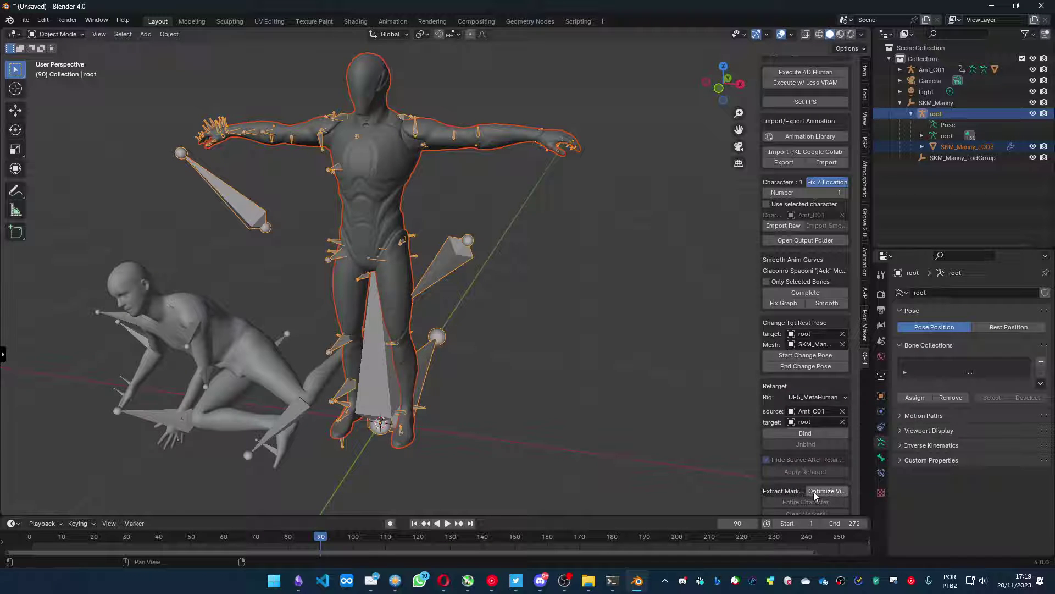
# Bind Manny to Amt_C01, preview the playback, then apply the retarget
pyautogui.click(786, 433)
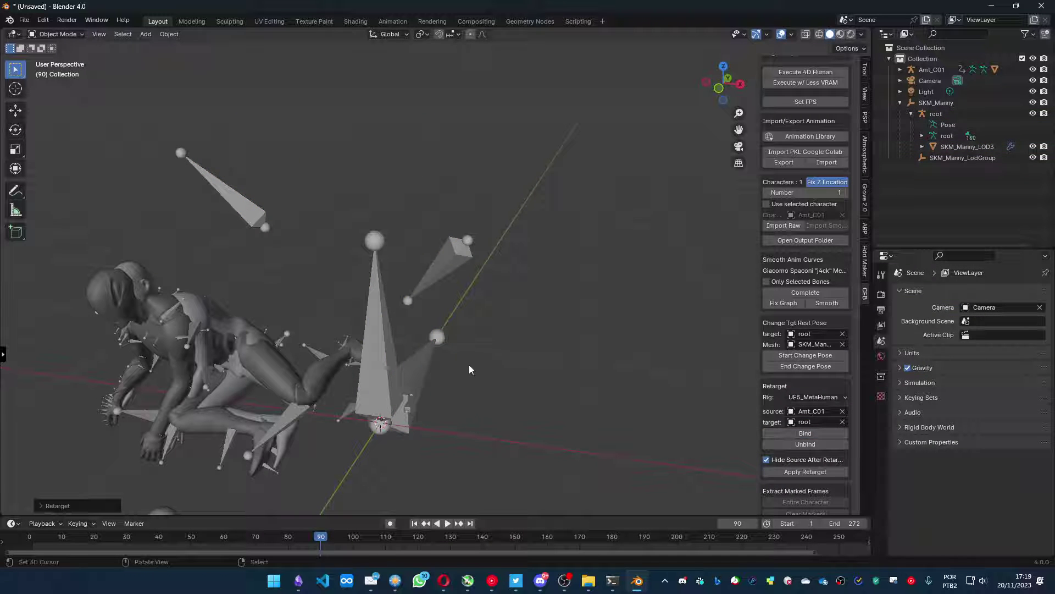
pyautogui.press('space')
pyautogui.moveTo(307, 430); pyautogui.dragTo(313, 344, button='middle')
pyautogui.press('space')
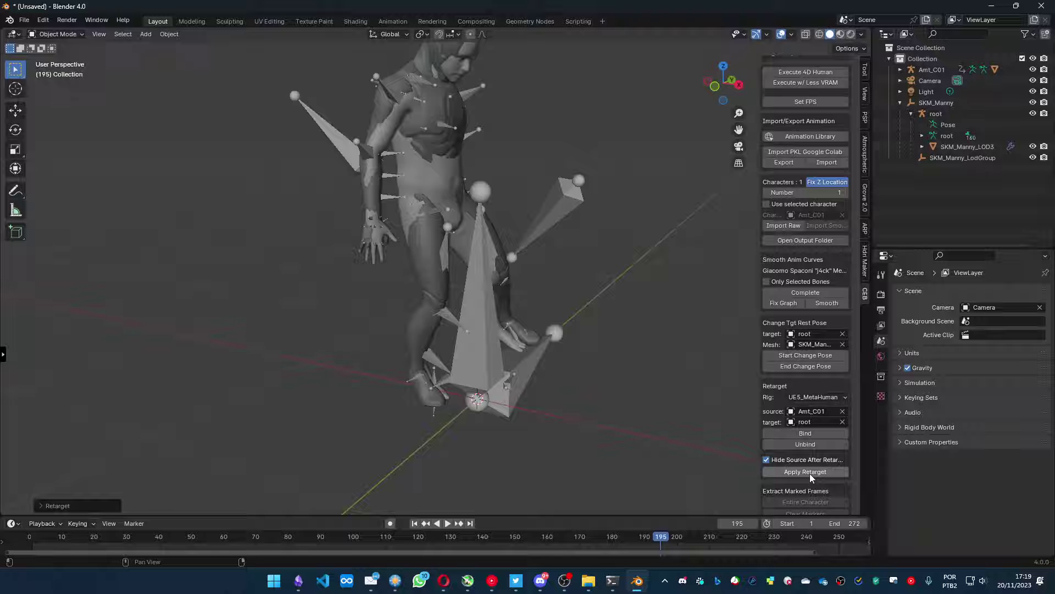
pyautogui.click(793, 471)
# Play Manny's retargeted damage motion across the 272-frame range, zooming out the timeline
pyautogui.press('space')
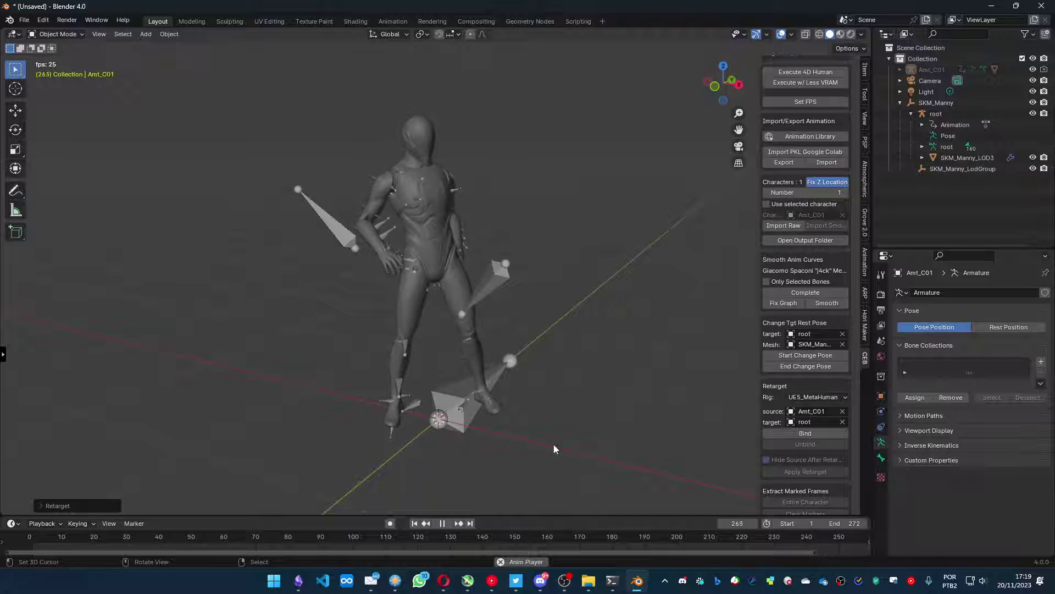
pyautogui.scroll(-2, 568, 545)
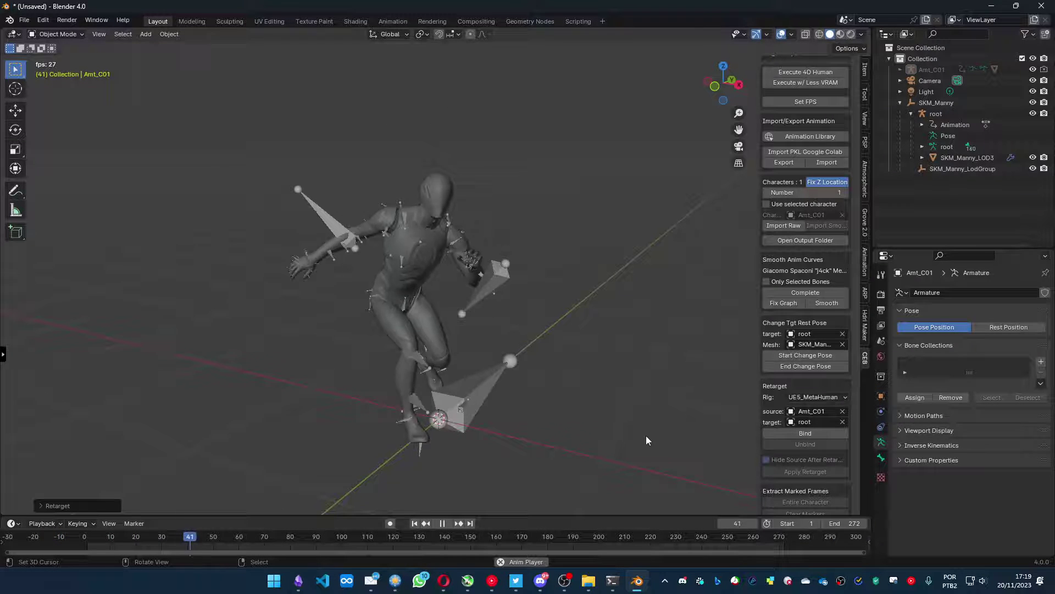